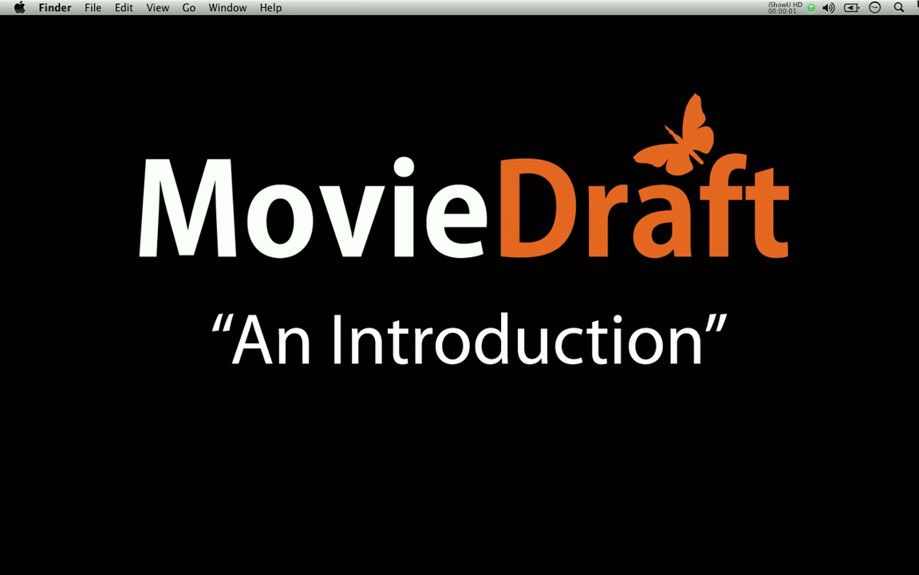
- Switch to Movie Draft SE and open its example project
mouse_move(227, 542)
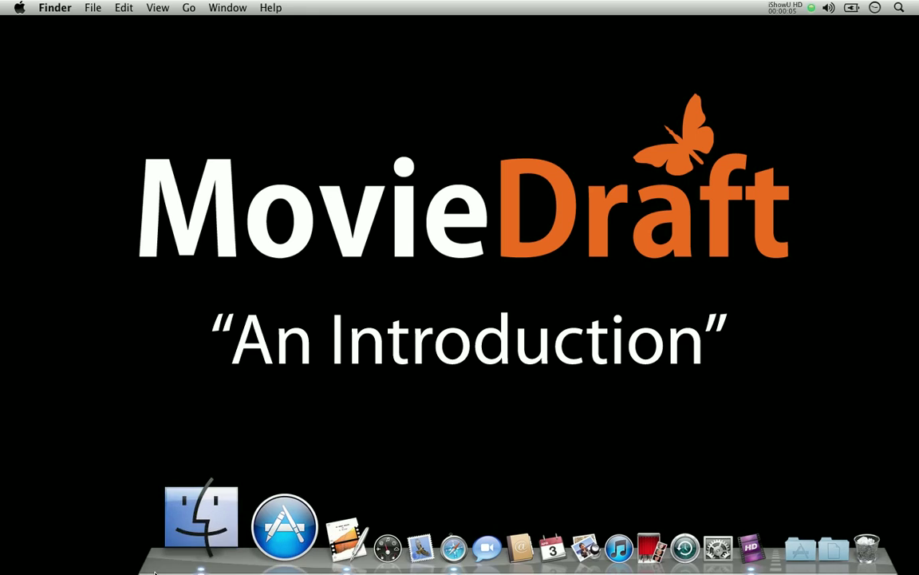
left_click(238, 523)
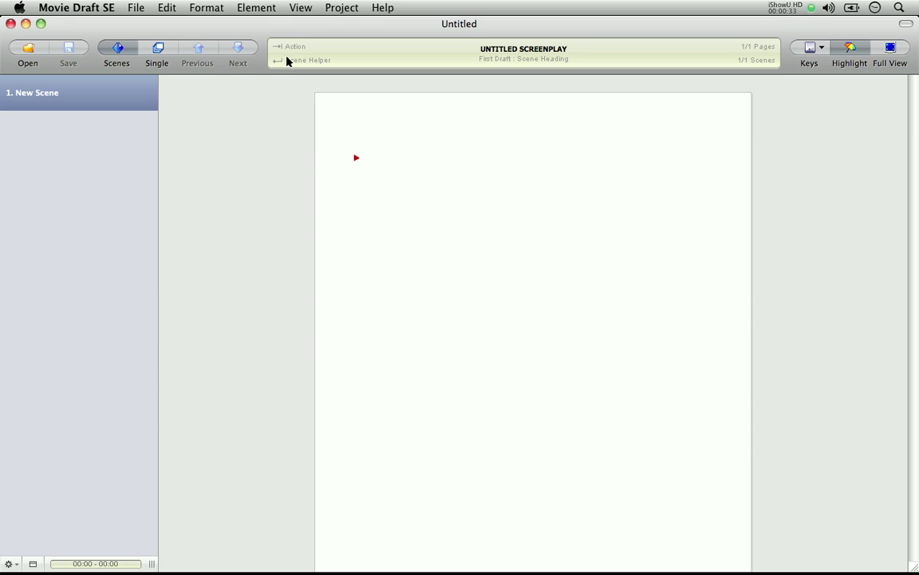
left_click(382, 8)
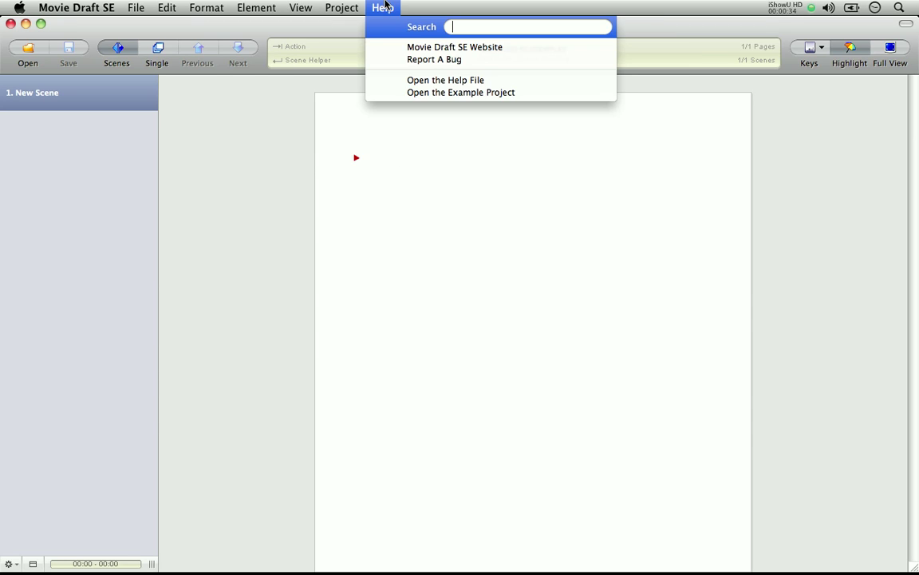
left_click(451, 94)
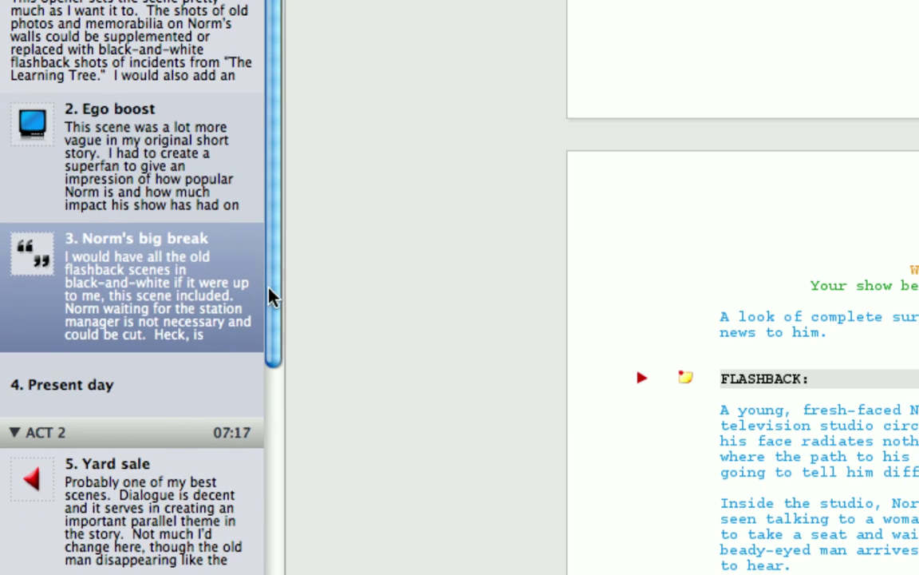
- Browse the Act 1 scenes in the scene list and view the script text belonging to each one
left_click_drag(269, 297, 273, 435)
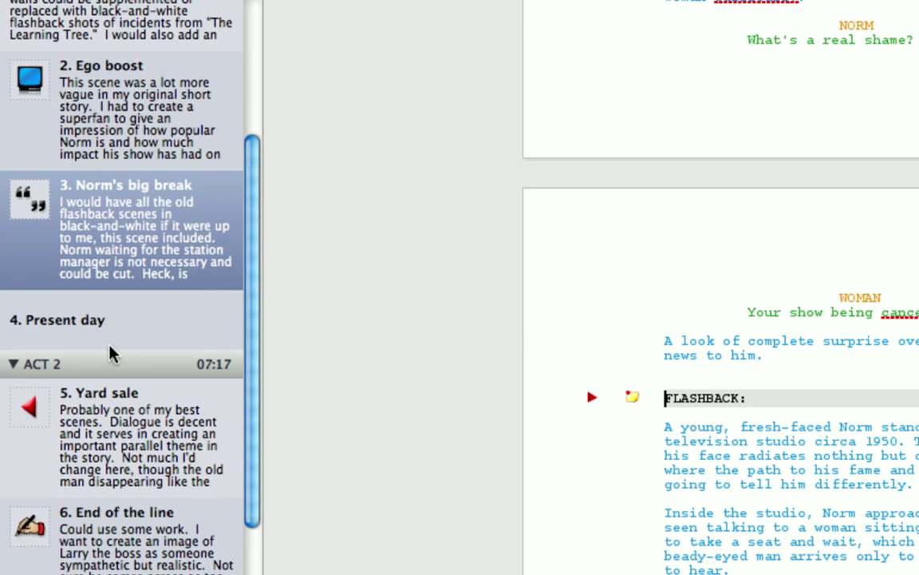
left_click(114, 319)
left_click(152, 131)
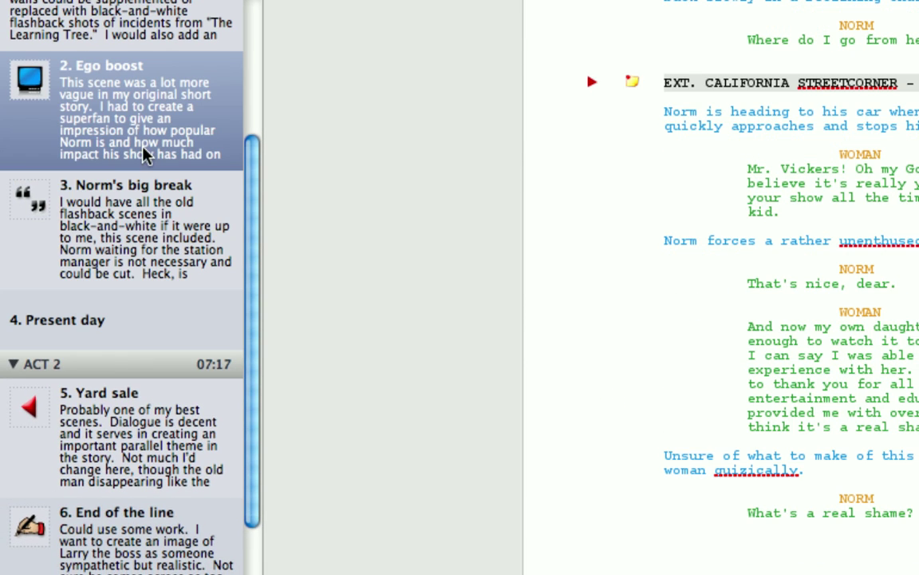
left_click(150, 210)
left_click(144, 104)
left_click(126, 33)
left_click(124, 100)
- Reorder the Act 1 scenes to Present day, Norm's big break, Ego boost, Where do I go?
left_click_drag(249, 225, 260, 36)
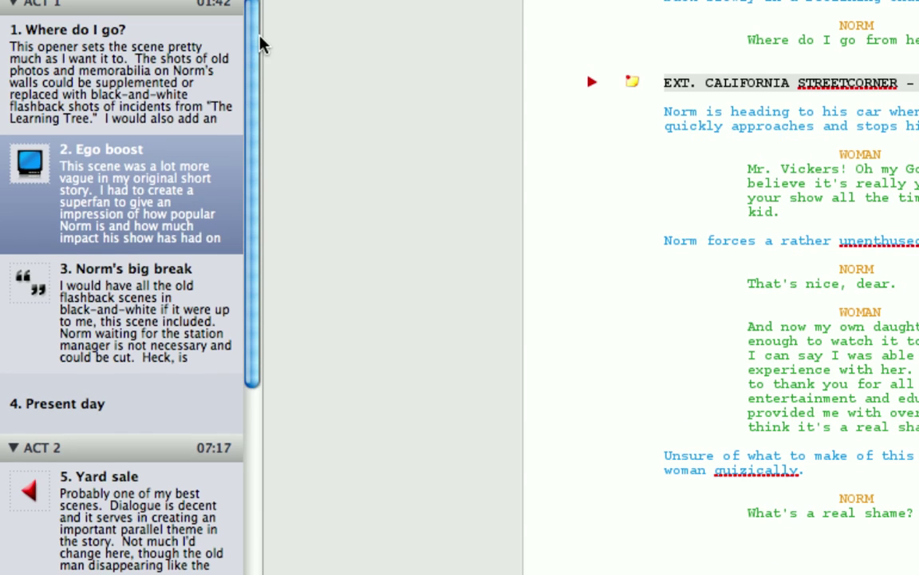
left_click_drag(125, 103, 113, 172)
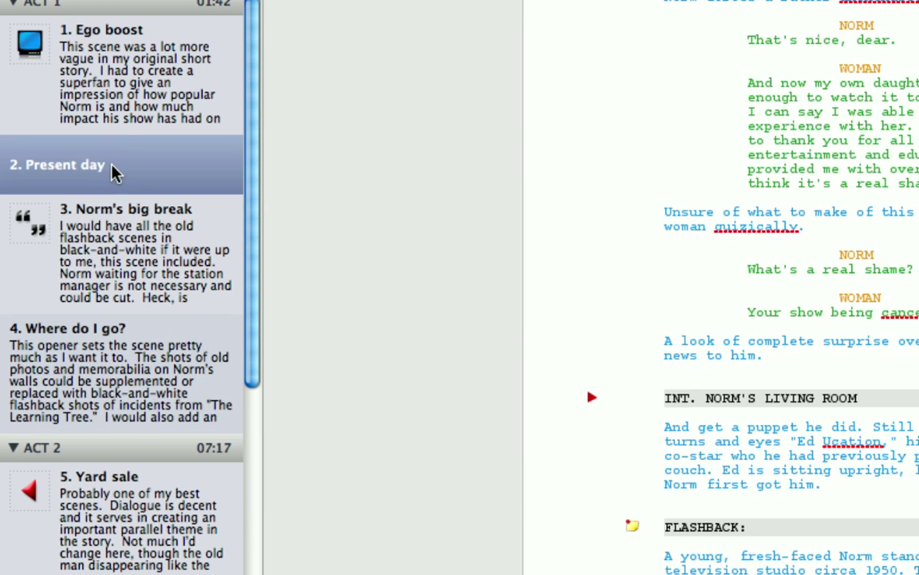
left_click_drag(107, 82, 112, 257)
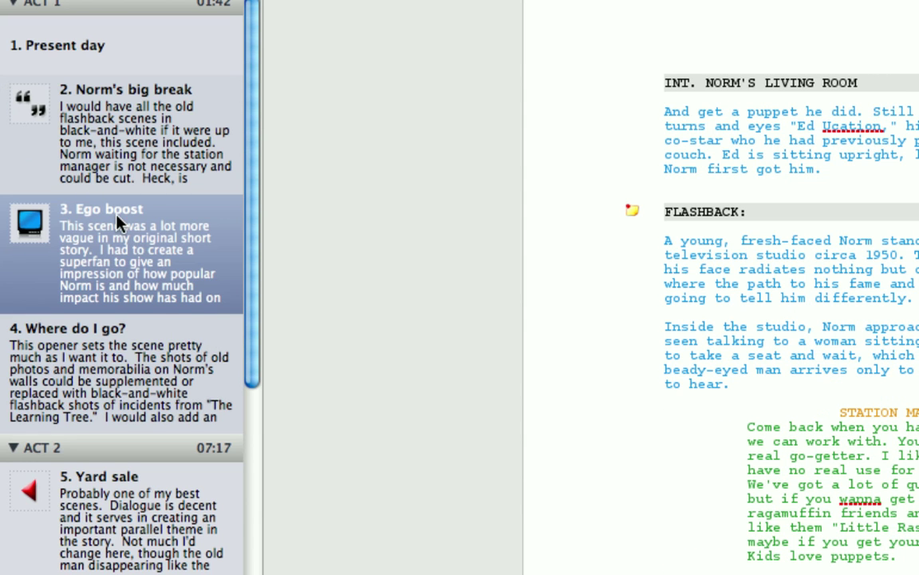
- Duplicate the "Ego boost" scene and hide the original
right_click(117, 217)
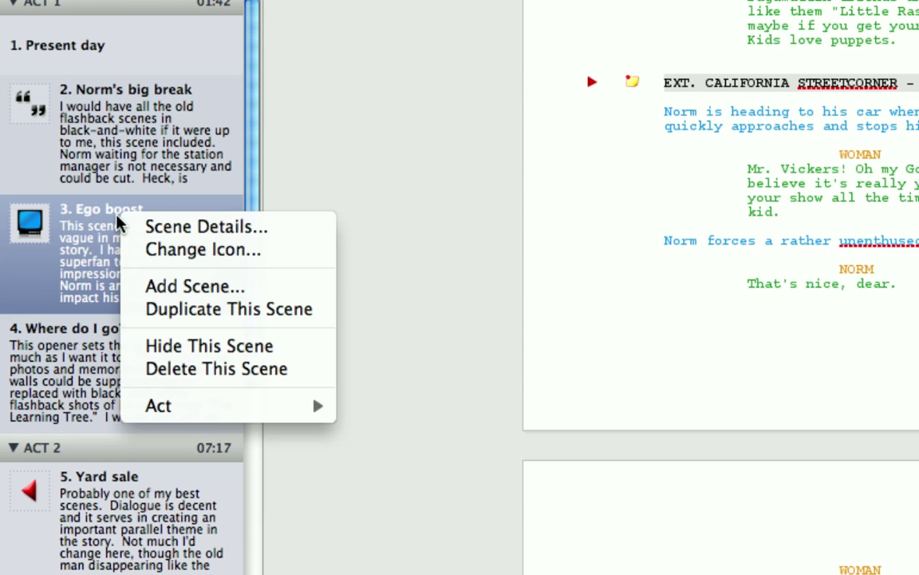
left_click(227, 317)
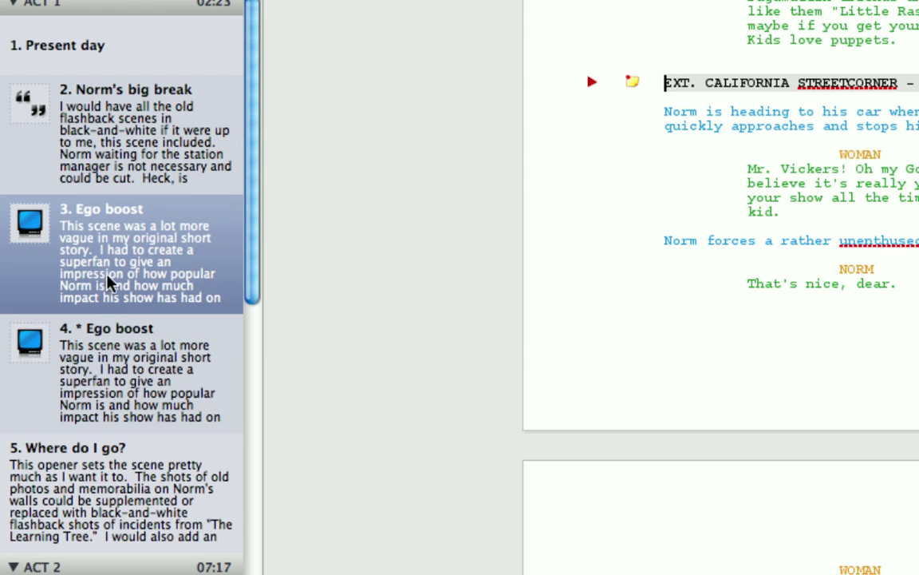
right_click(121, 233)
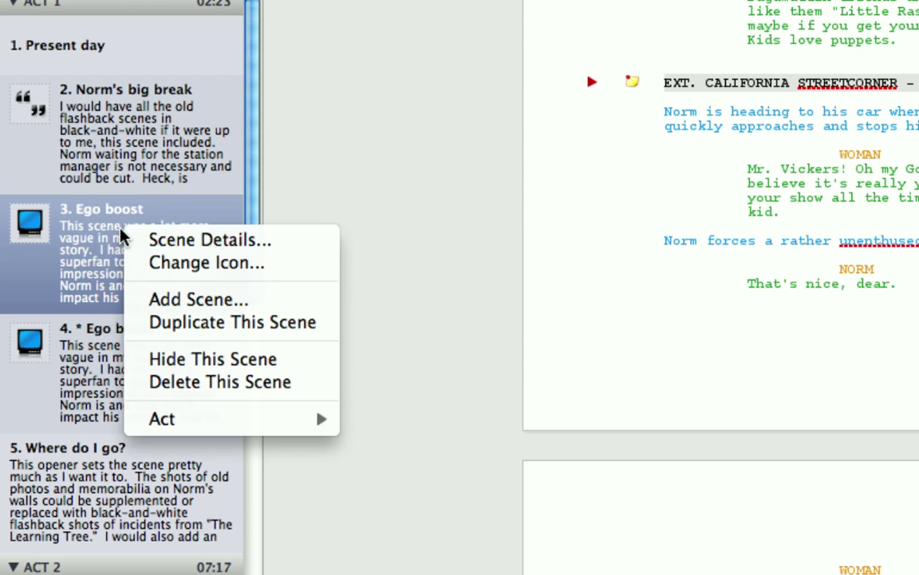
left_click(206, 356)
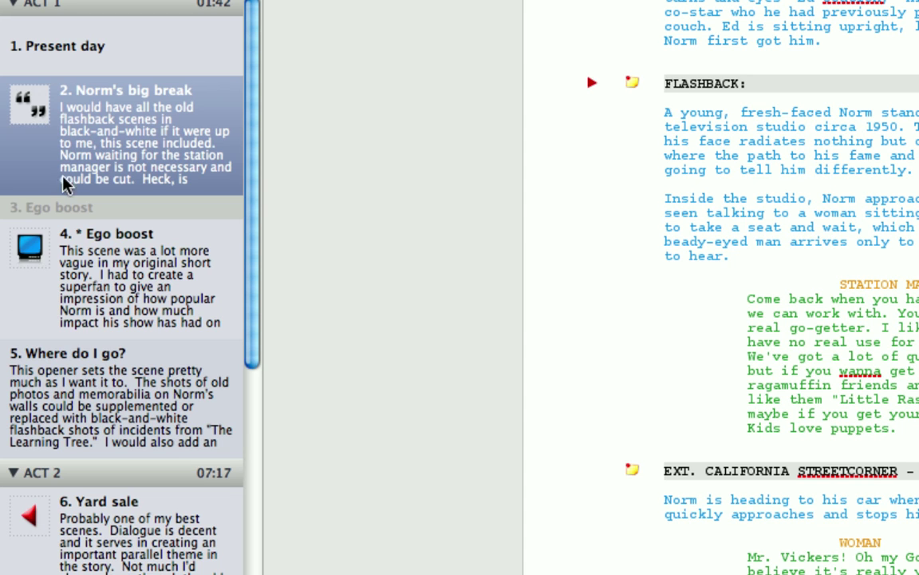
- Give the "Where do I go?" scene the "disk, floppy, storage" icon from Science and Technology and look through the icons of all groups
left_click(78, 365)
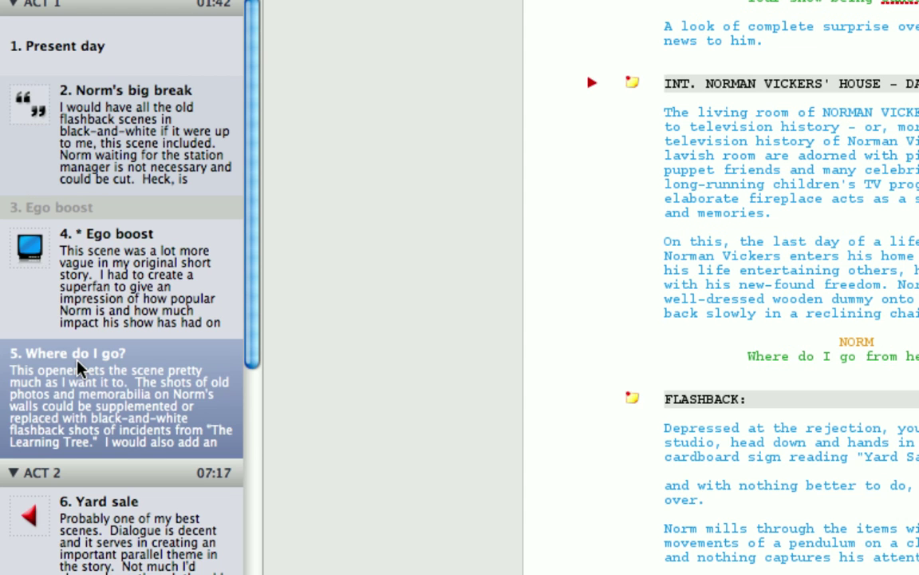
right_click(78, 366)
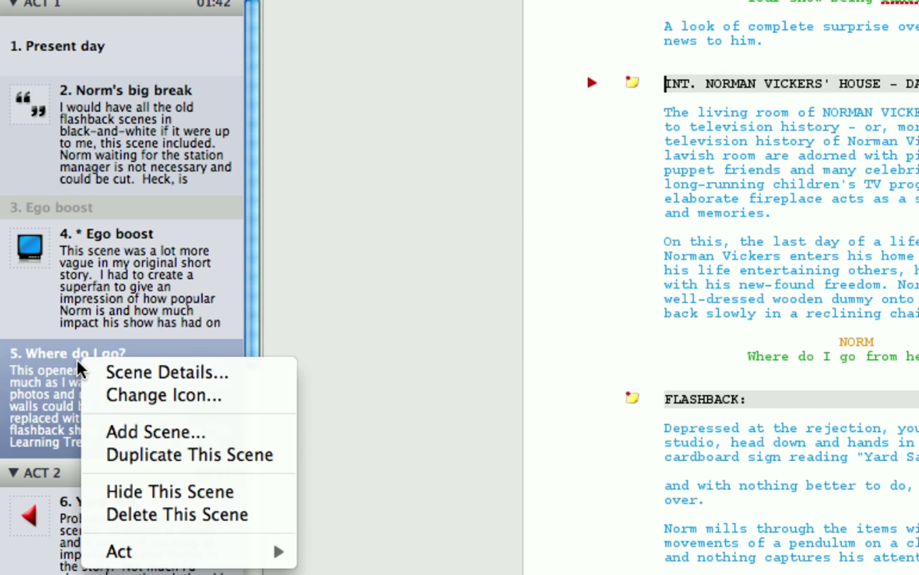
left_click(169, 396)
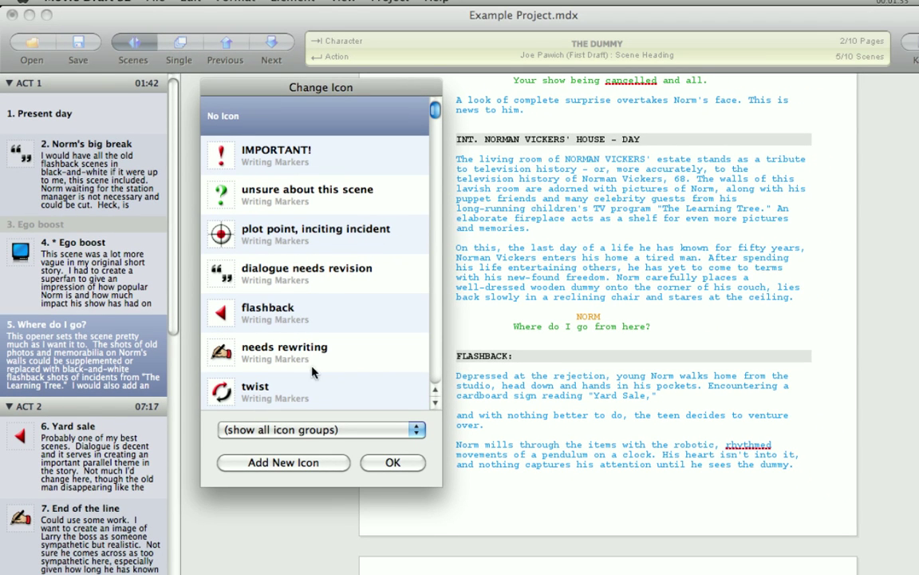
left_click(303, 429)
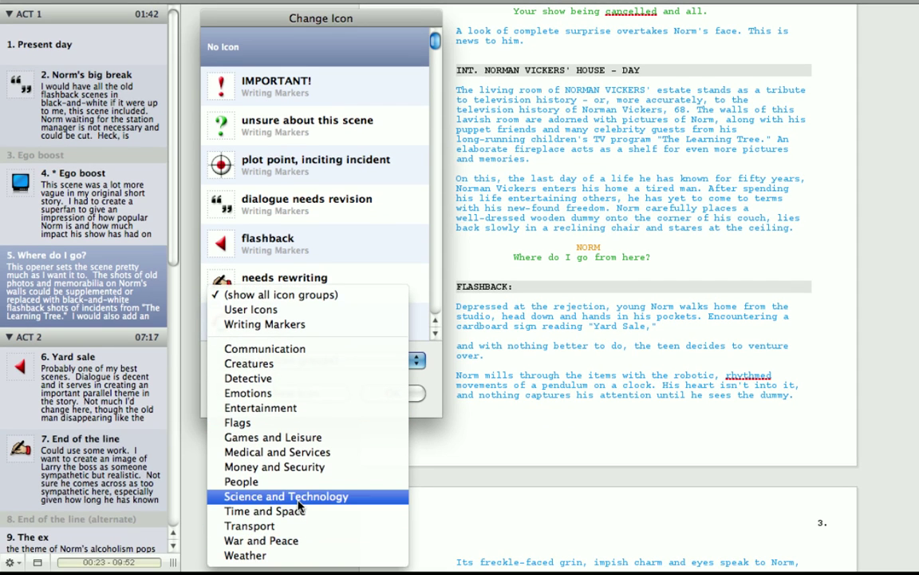
left_click(298, 501)
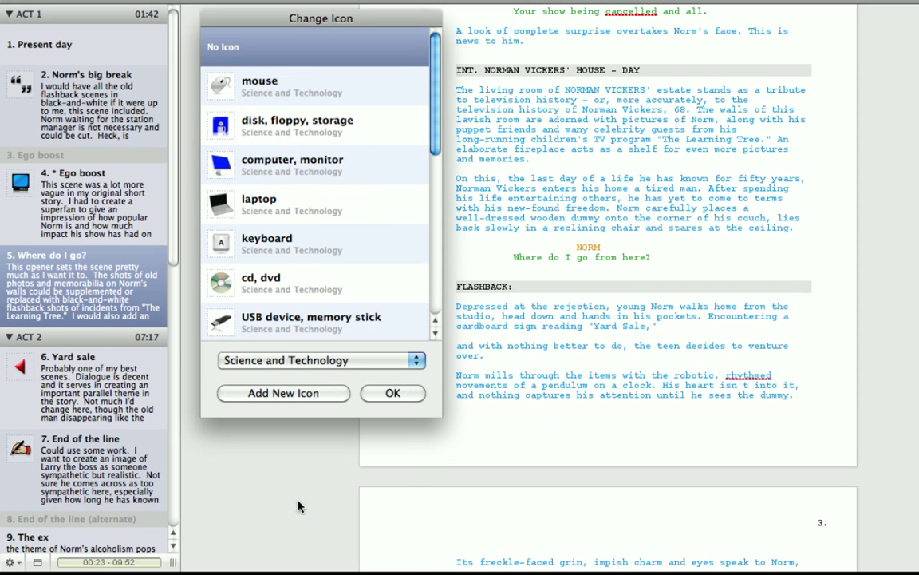
left_click(263, 128)
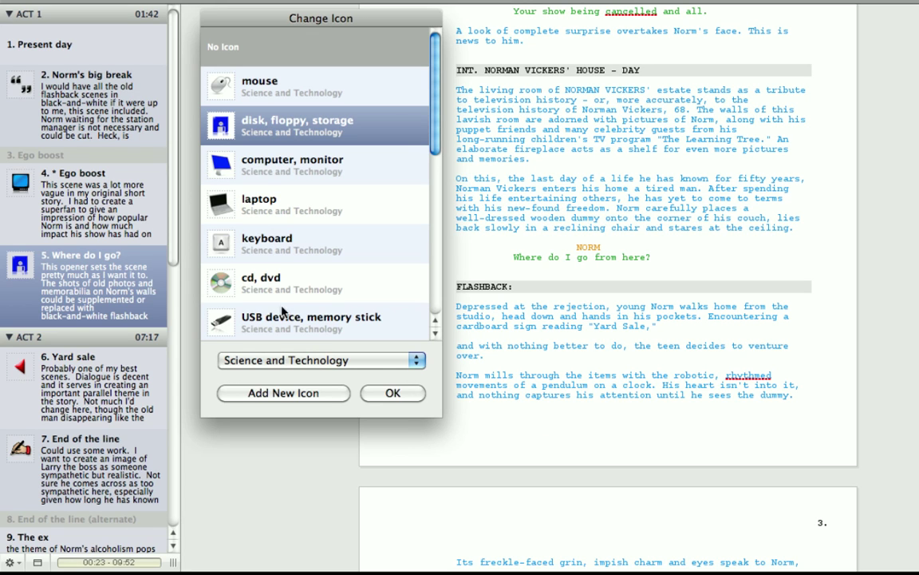
left_click(303, 361)
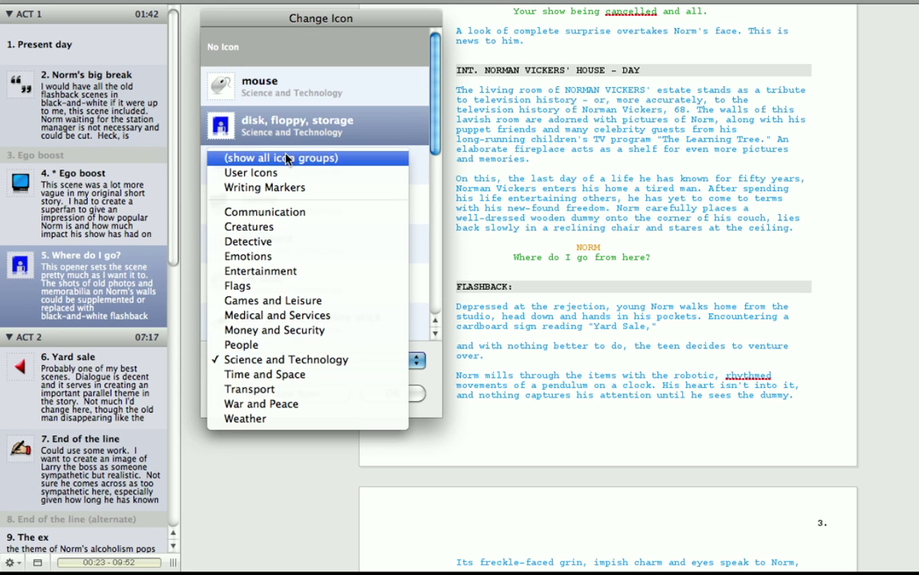
left_click(311, 151)
scroll(375, 96, "down", 10)
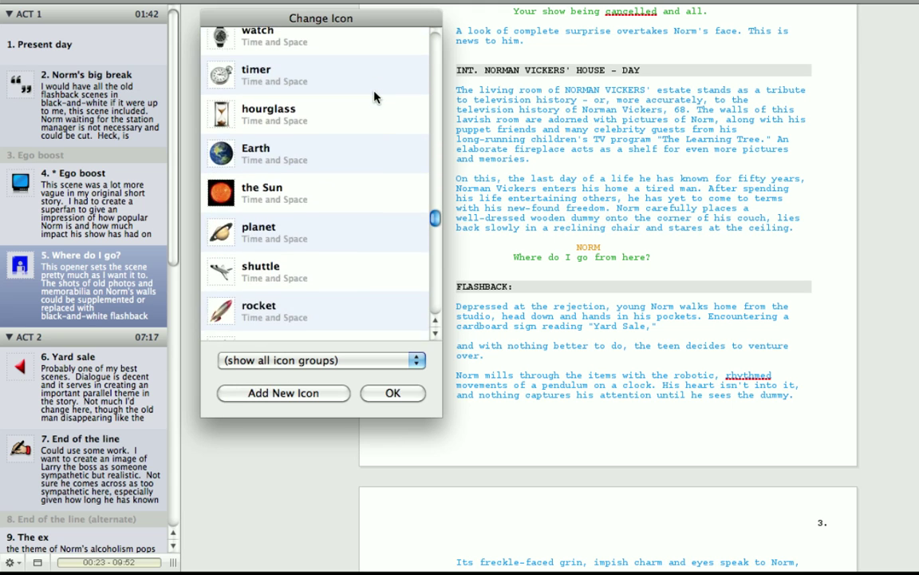
scroll(375, 96, "down", 10)
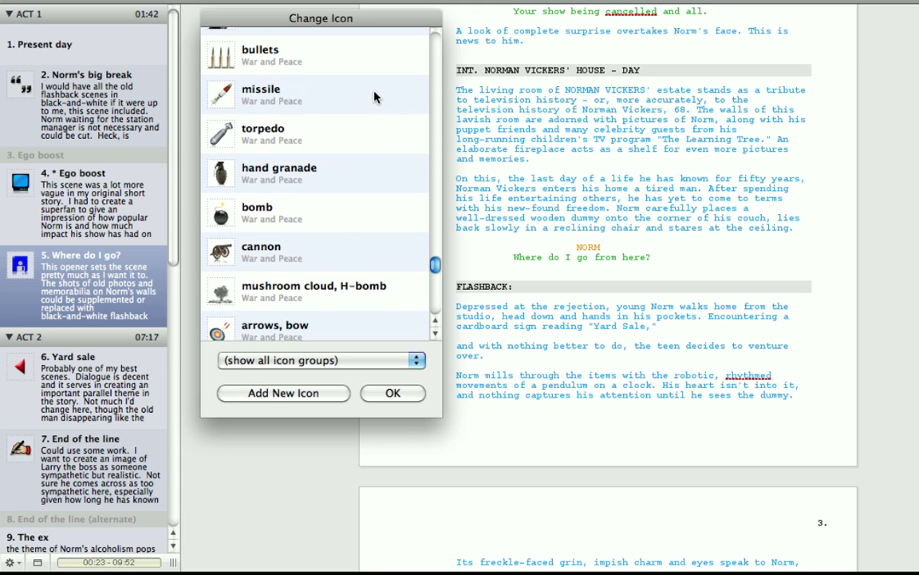
key("Return")
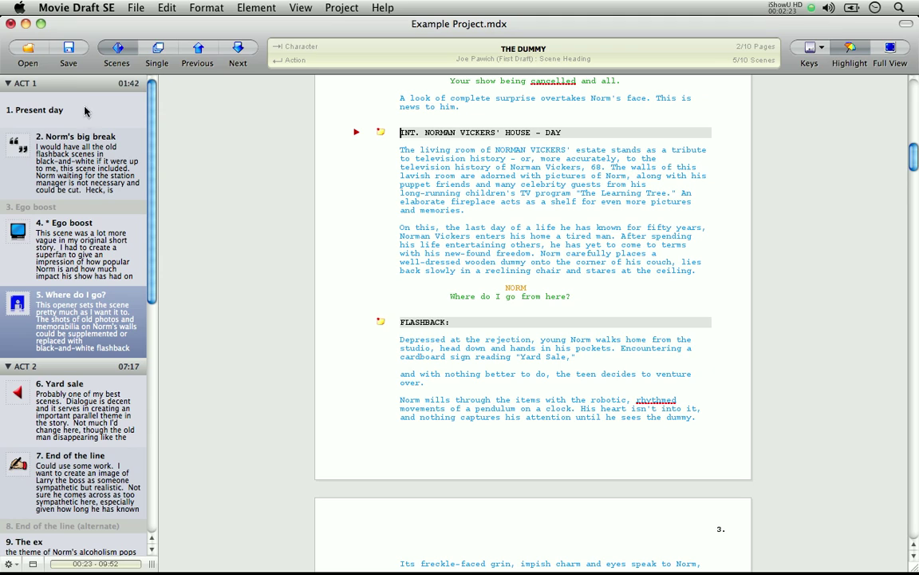
- Move the Act 1 divider below the "Norm's big break" scene and collapse Act 1, checking its script pages
left_click_drag(70, 80, 58, 190)
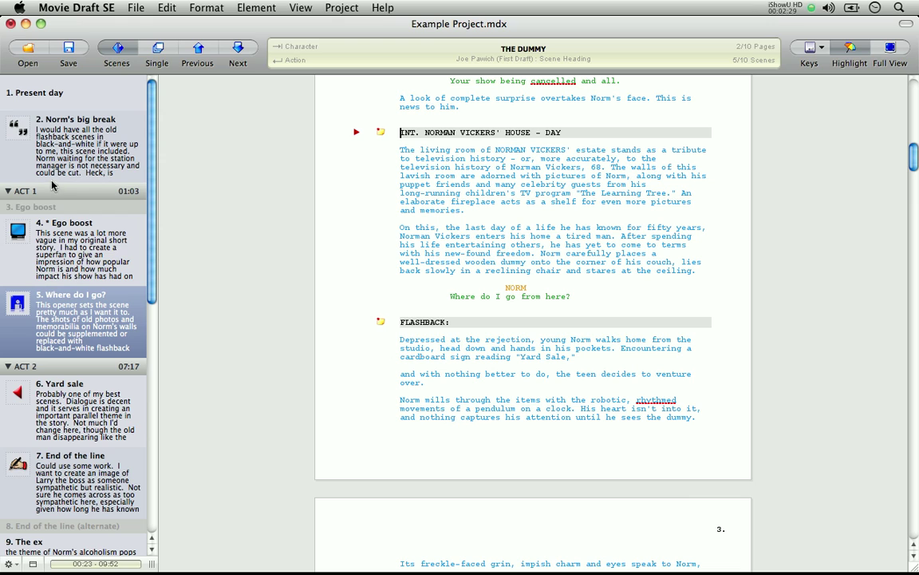
left_click(7, 191)
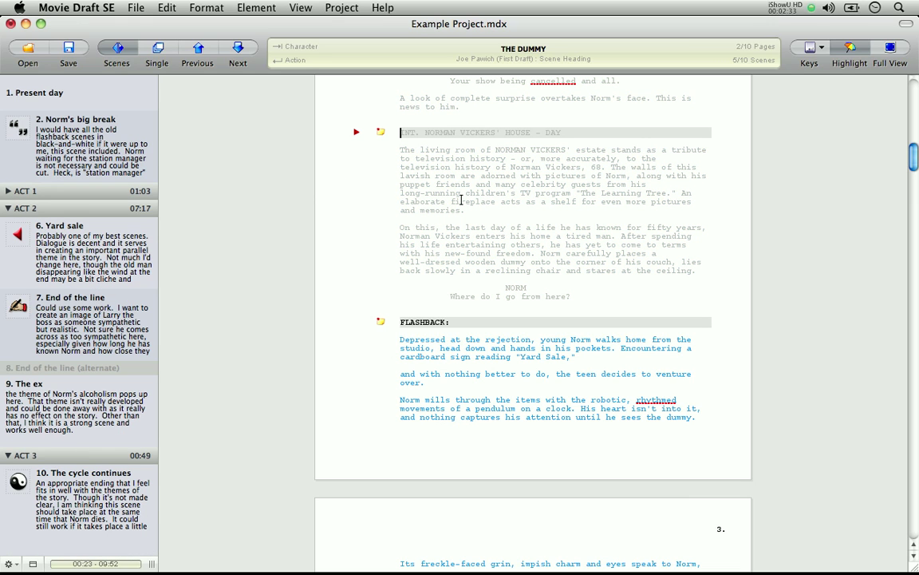
scroll(336, 200, "down", 5)
scroll(336, 199, "up", 7)
scroll(336, 200, "down", 2)
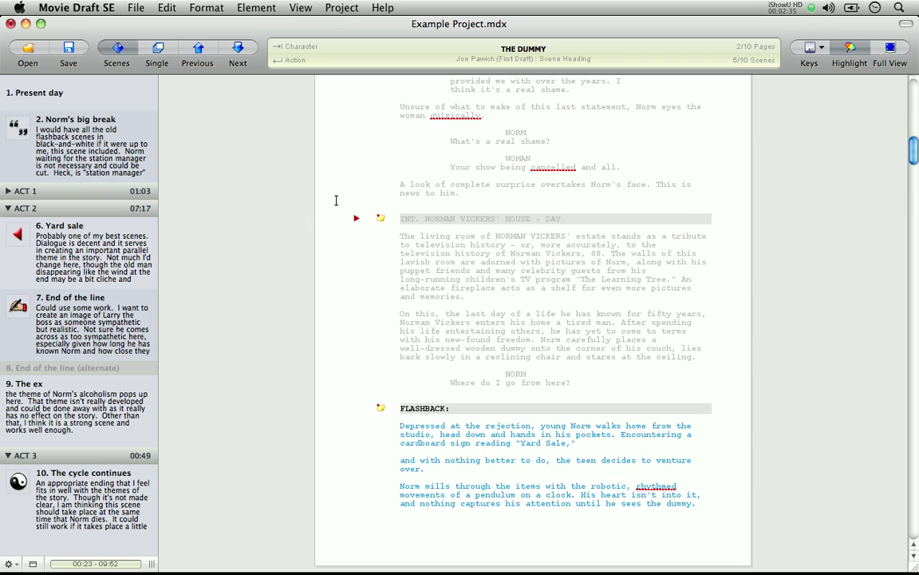
- View the "Norm's big break" and "Yard sale" scenes in the script and expand Act 1
left_click(85, 147)
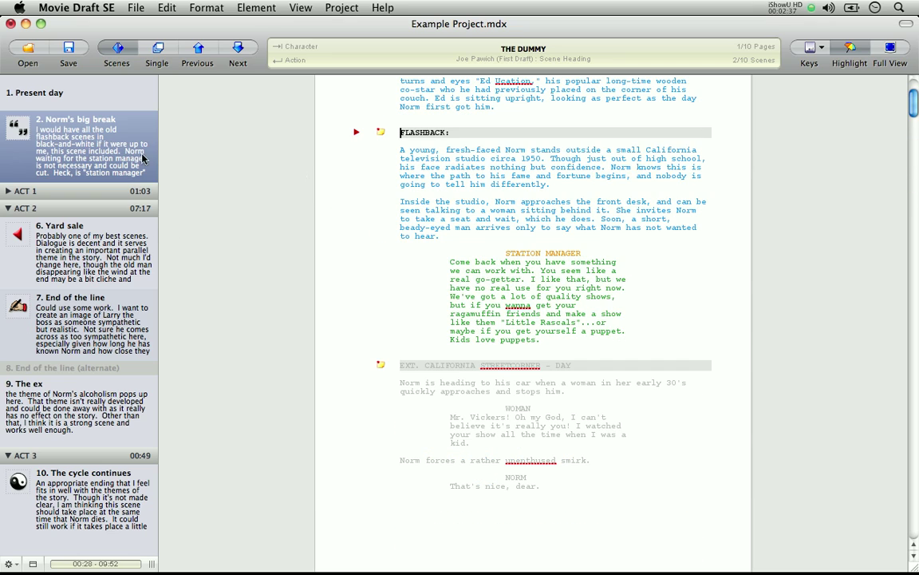
left_click(56, 271)
left_click(8, 191)
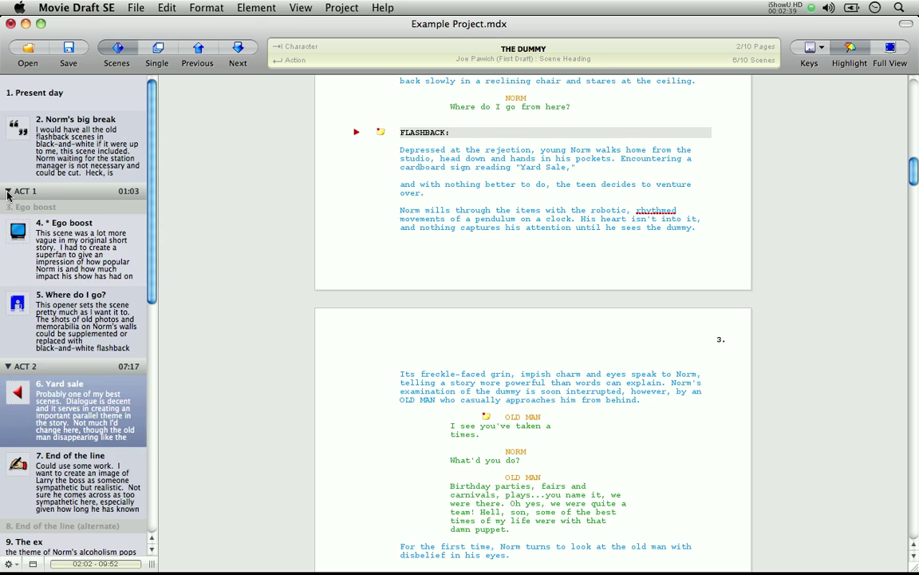
- Change the title of the duplicated "Ego boost" scene to "This is my new scene" in its scene details
left_click(39, 227)
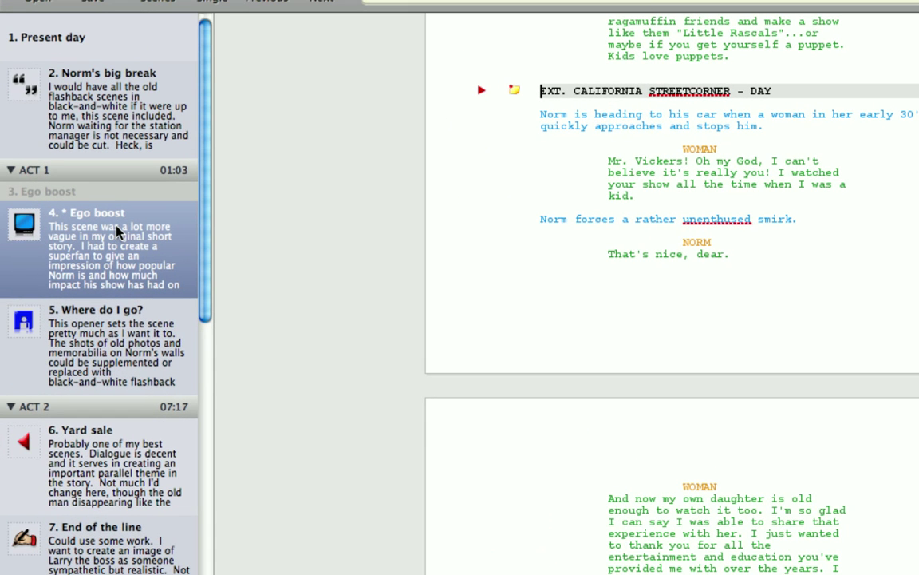
right_click(118, 230)
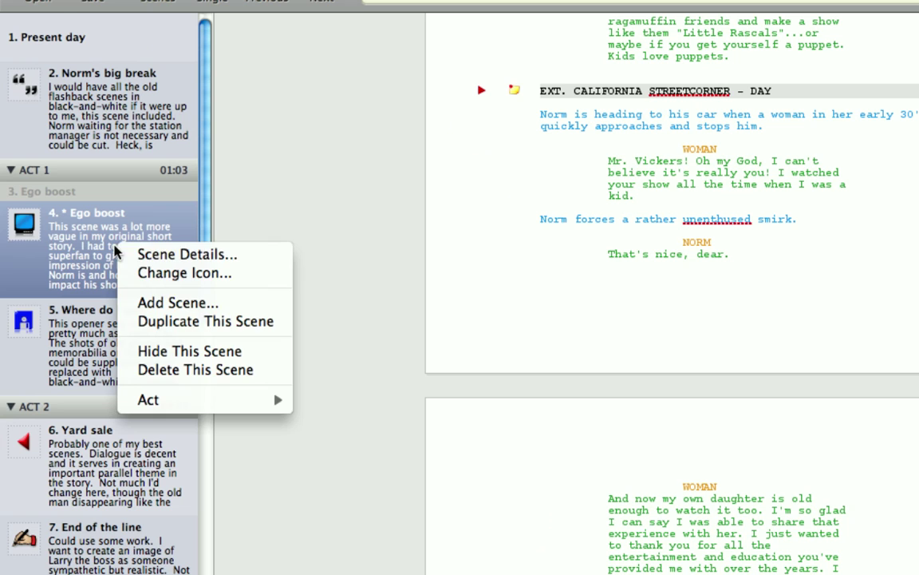
left_click(185, 254)
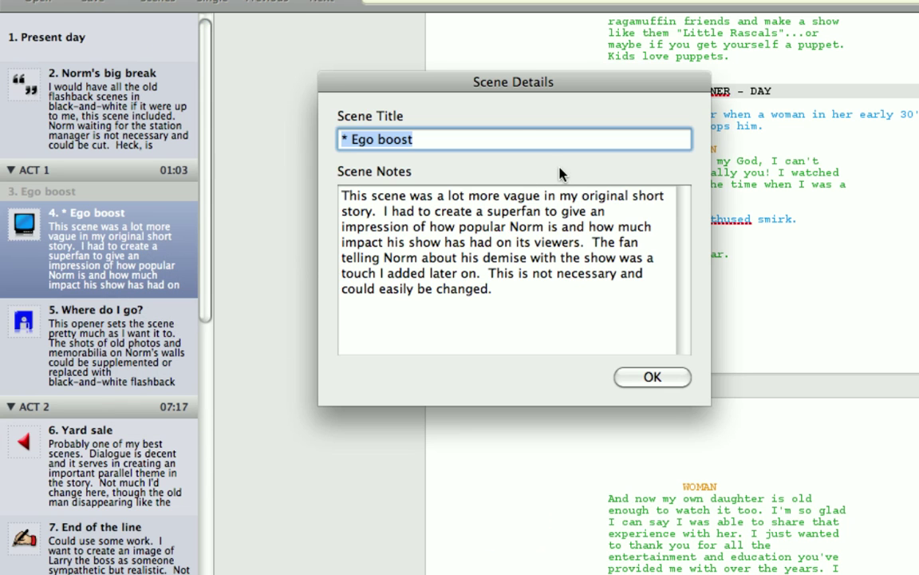
left_click_drag(518, 96, 439, 74)
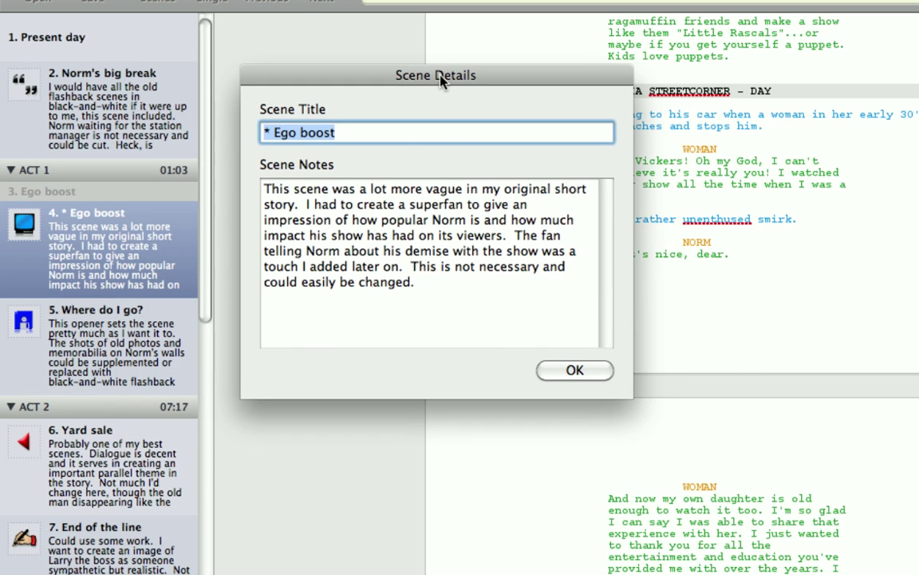
type("This is my ")
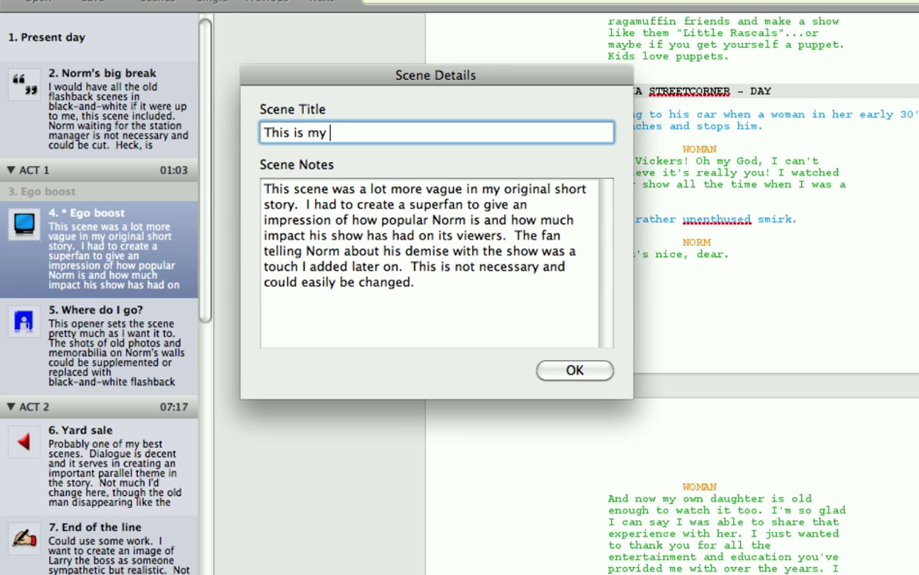
type("new scene")
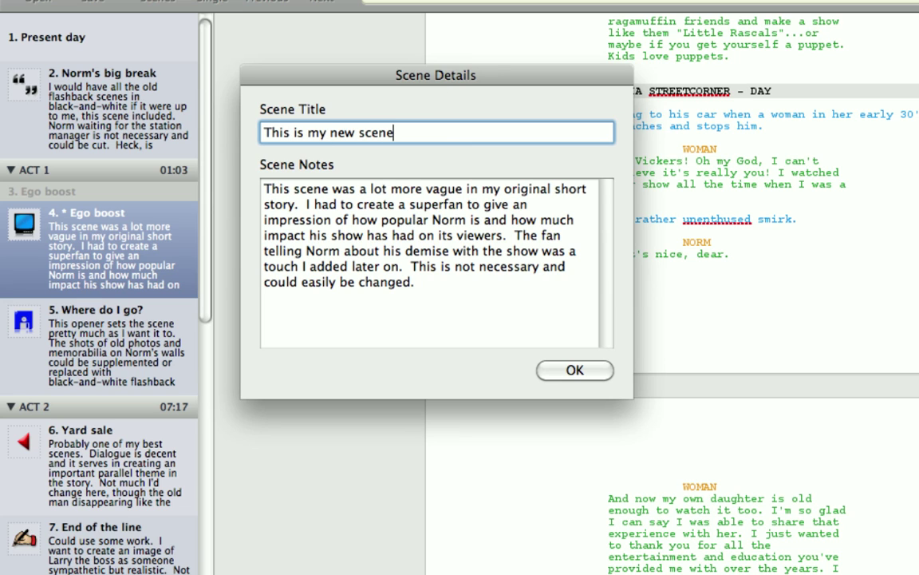
- Replace the duplicated scene's notes with "And here are some notes." and accept the scene details
left_click_drag(409, 275, 206, 133)
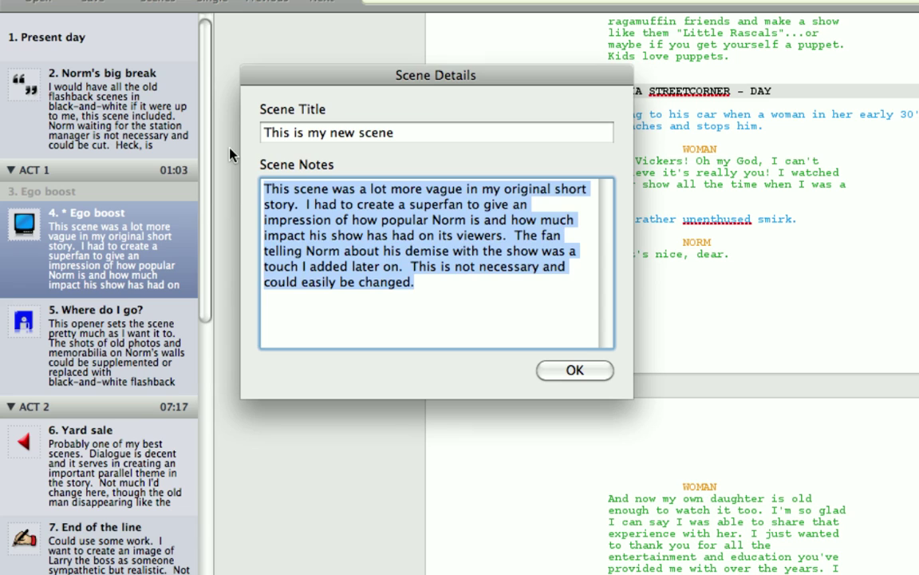
type("And here are")
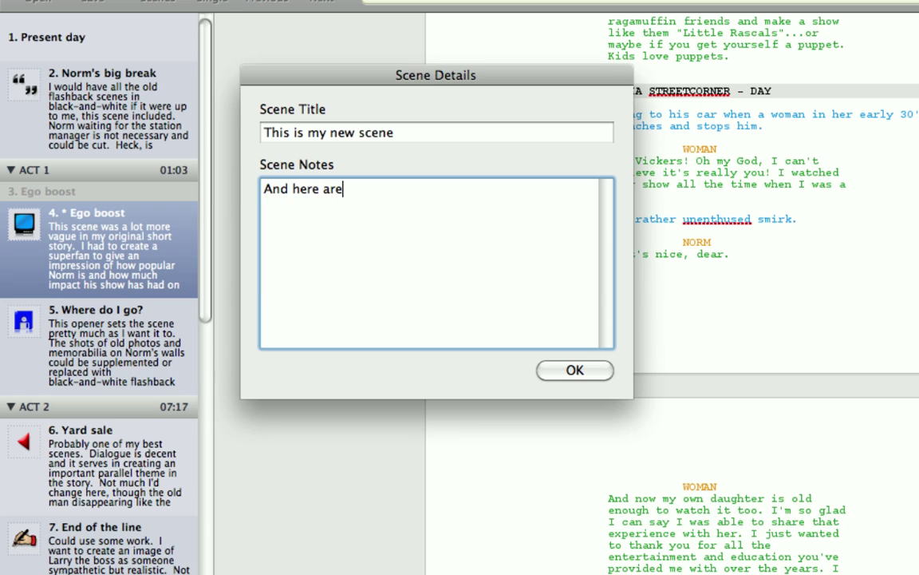
type(" some notes.")
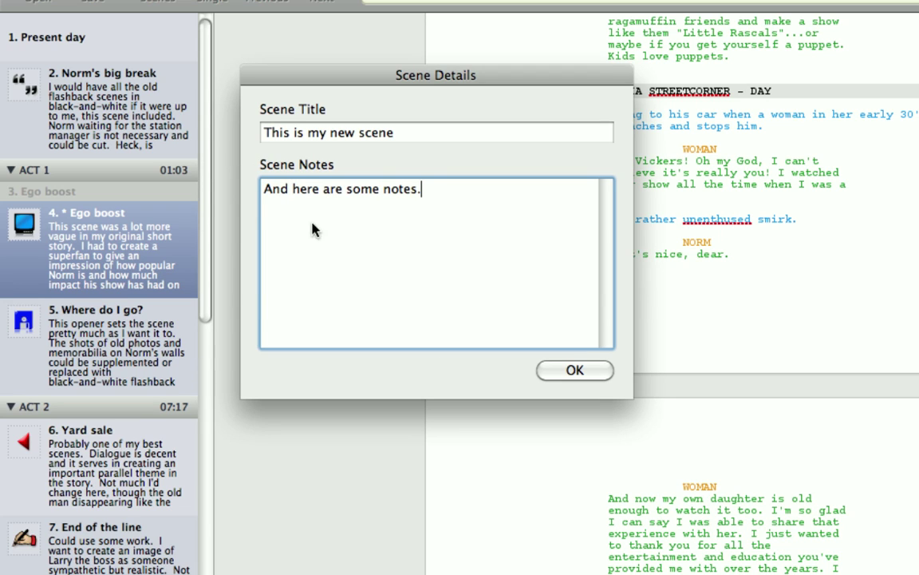
left_click(595, 372)
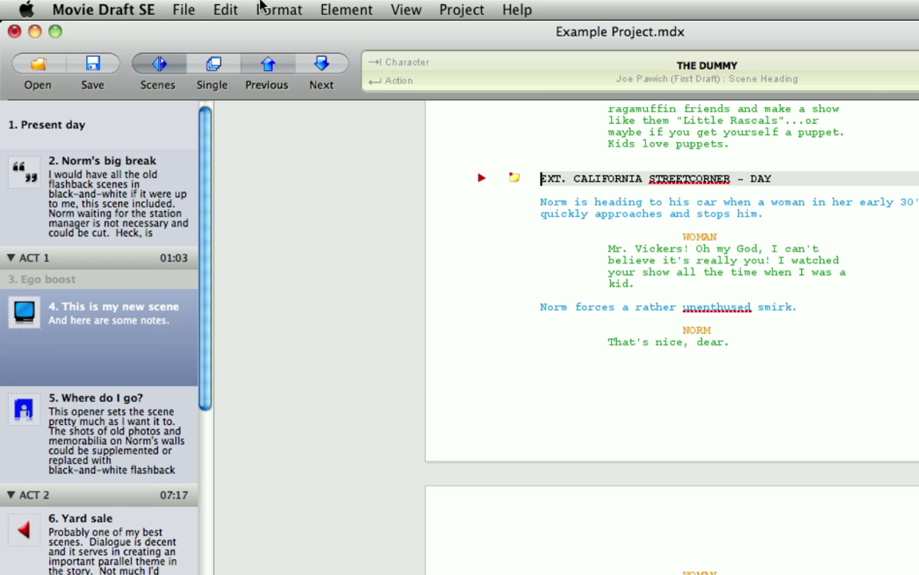
- Undo the scene details edit and step back through the latest act changes
left_click(226, 10)
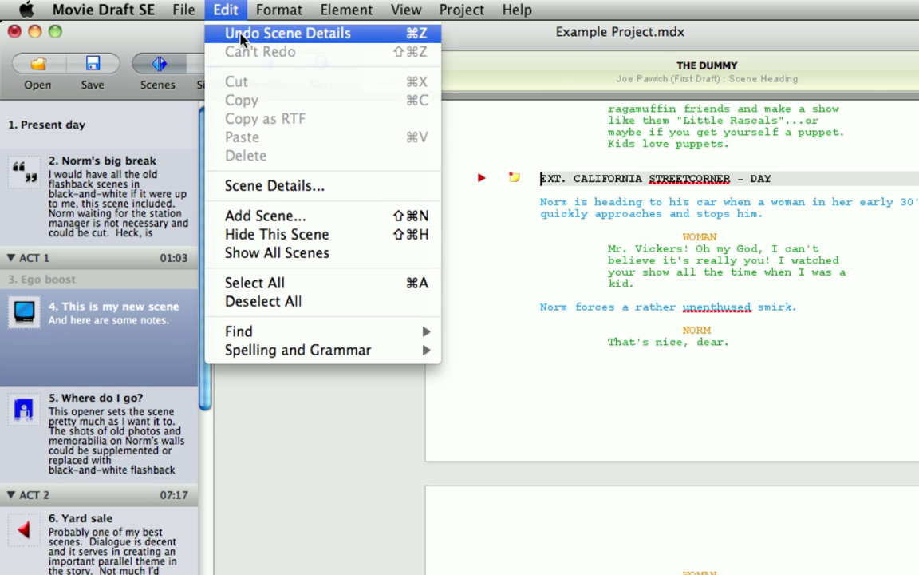
left_click(239, 34)
left_click(223, 10)
left_click(215, 31)
left_click(223, 10)
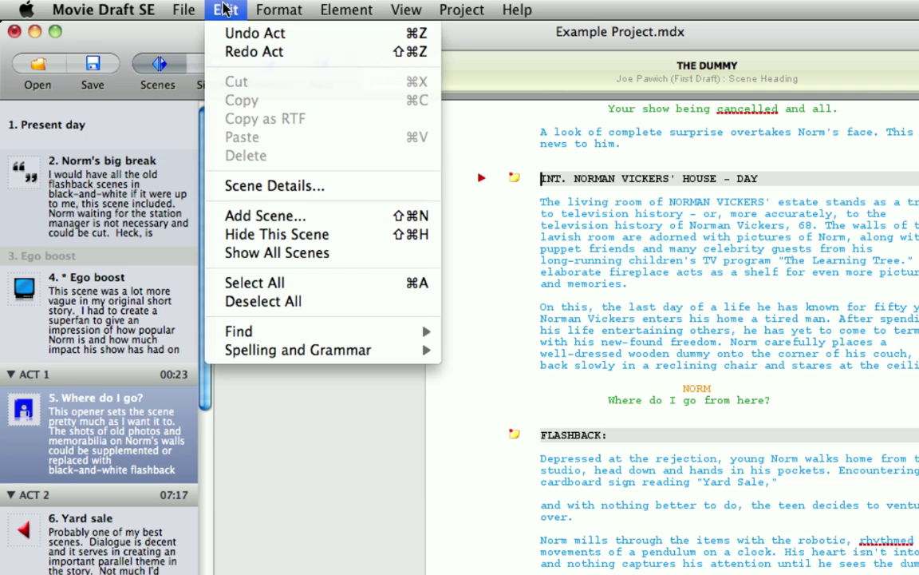
left_click(231, 33)
left_click(226, 10)
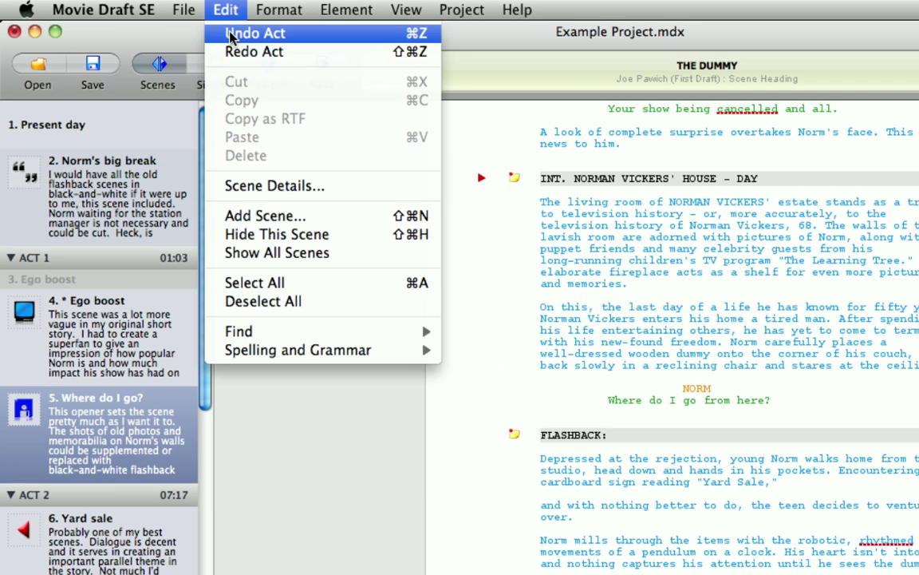
left_click(232, 33)
- Redo the undone act changes to put the Act 1 divider back below the "Norm's big break" scene
left_click(226, 10)
left_click(254, 51)
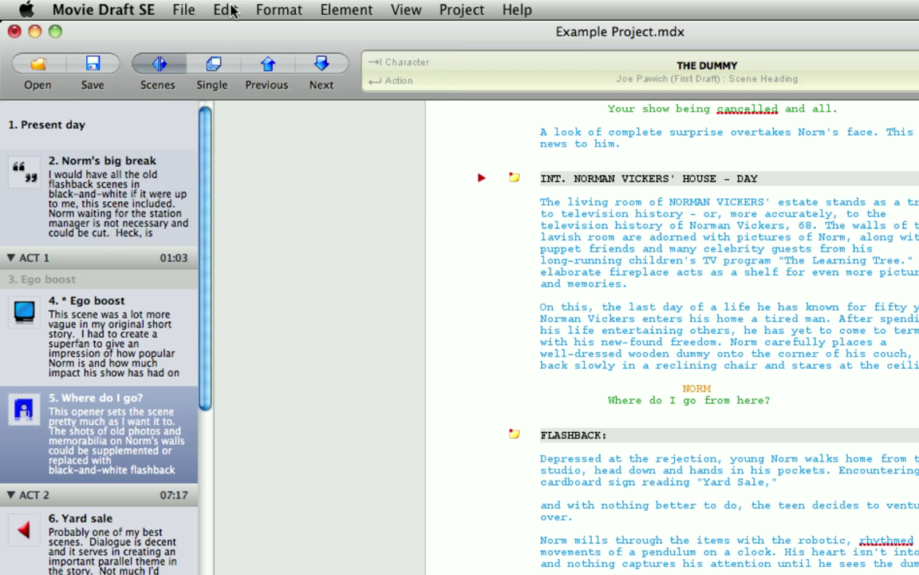
left_click(230, 10)
left_click(242, 51)
left_click(222, 10)
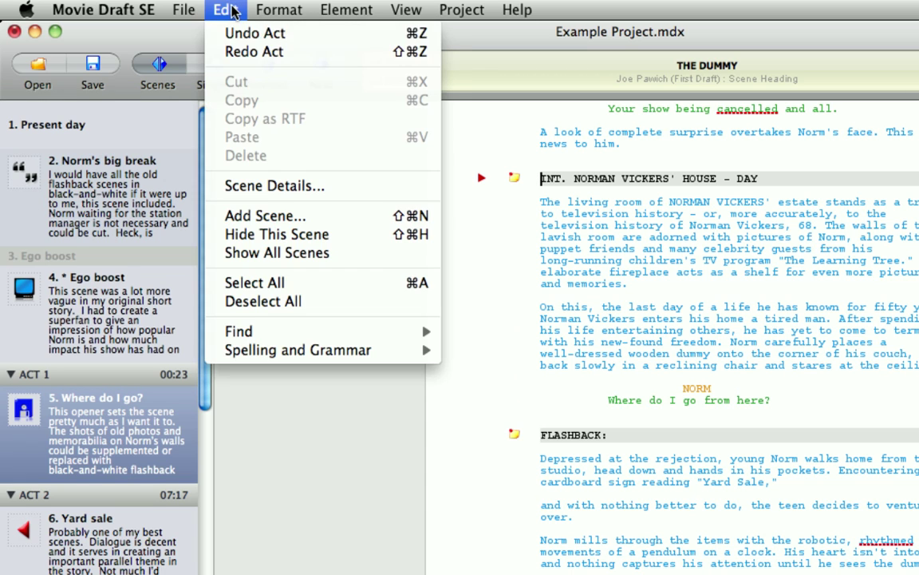
left_click(240, 51)
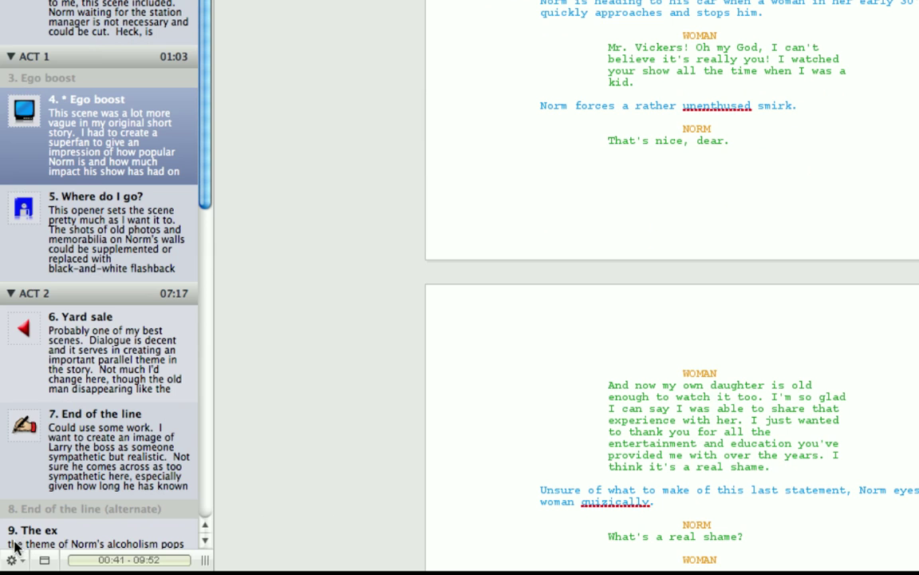
- Turn off the scene icons and the scene numbers in the scene list
left_click(13, 560)
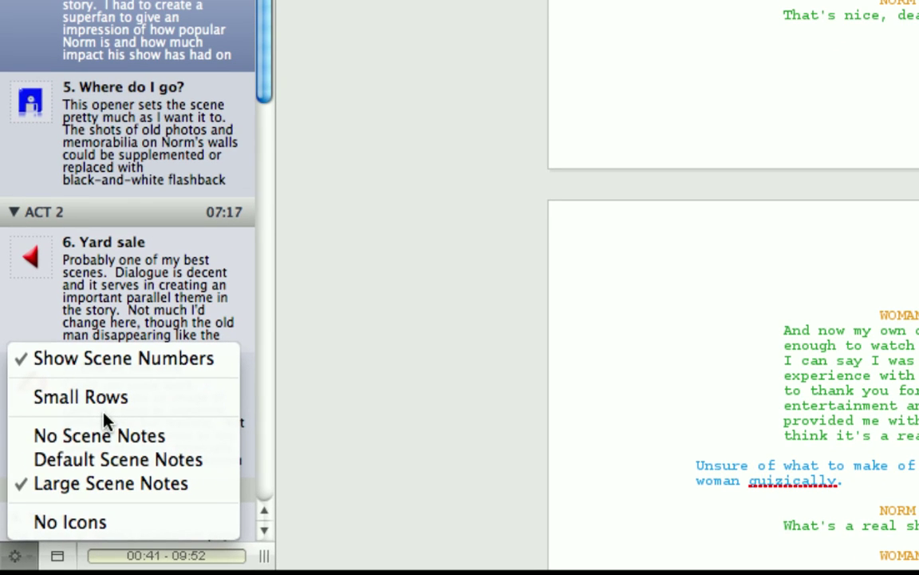
left_click(90, 521)
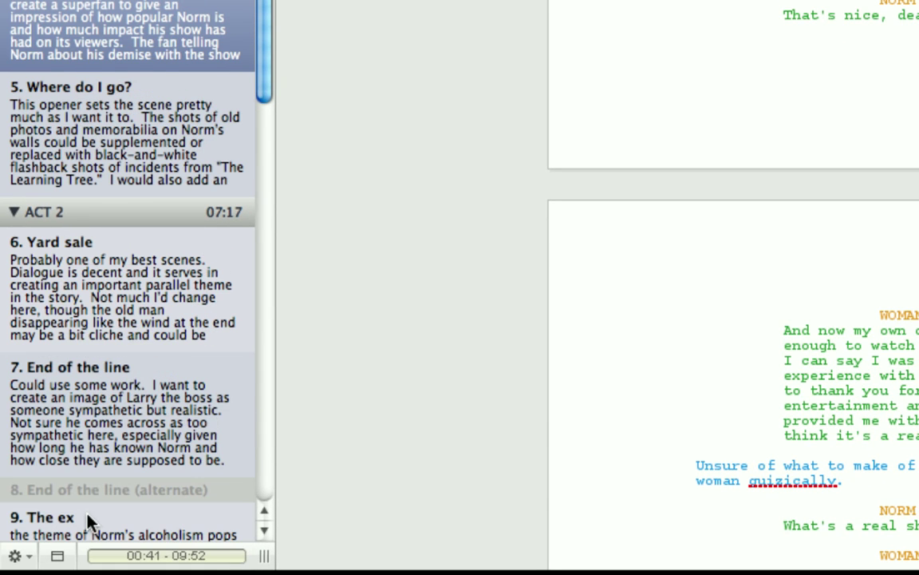
left_click(20, 554)
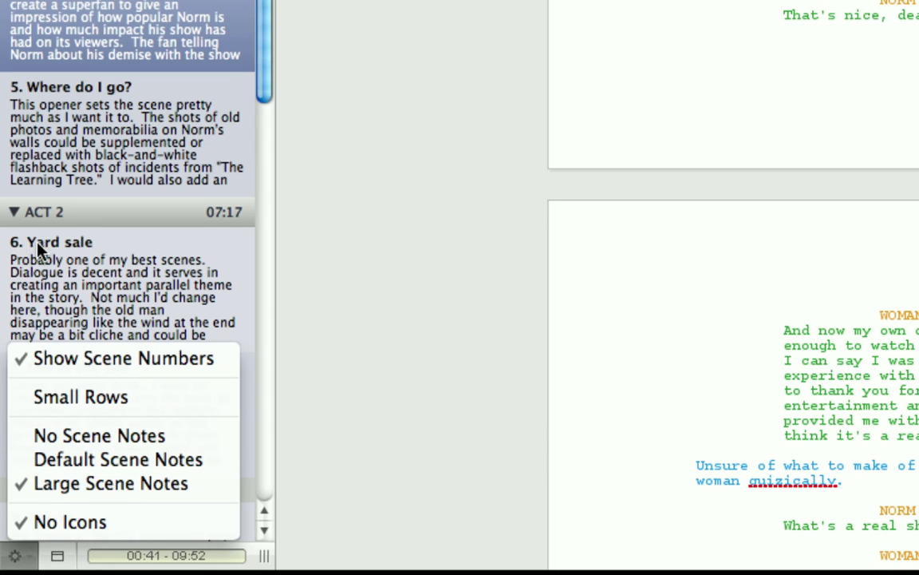
left_click(94, 360)
- Try the default scene notes size, and reduce the scene list to small rows with no scene notes
left_click(16, 556)
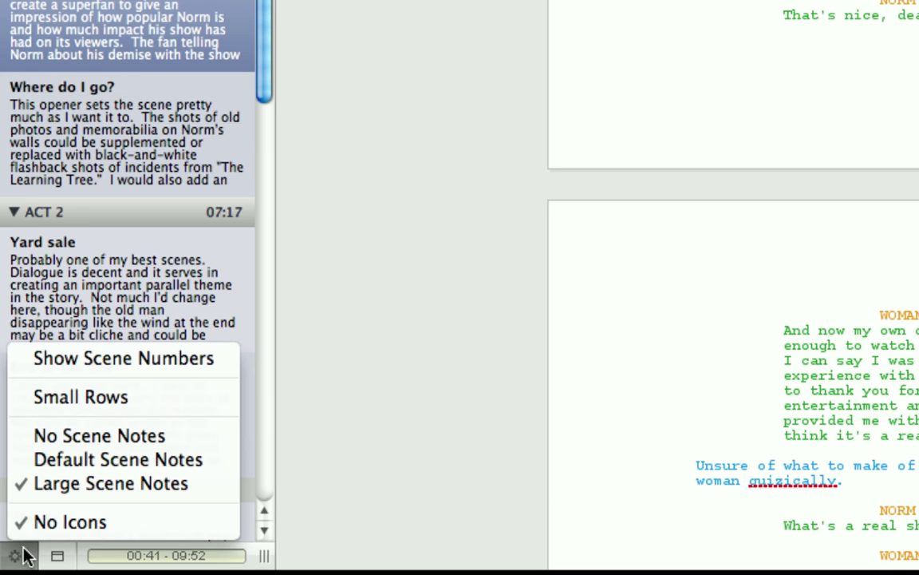
left_click(128, 459)
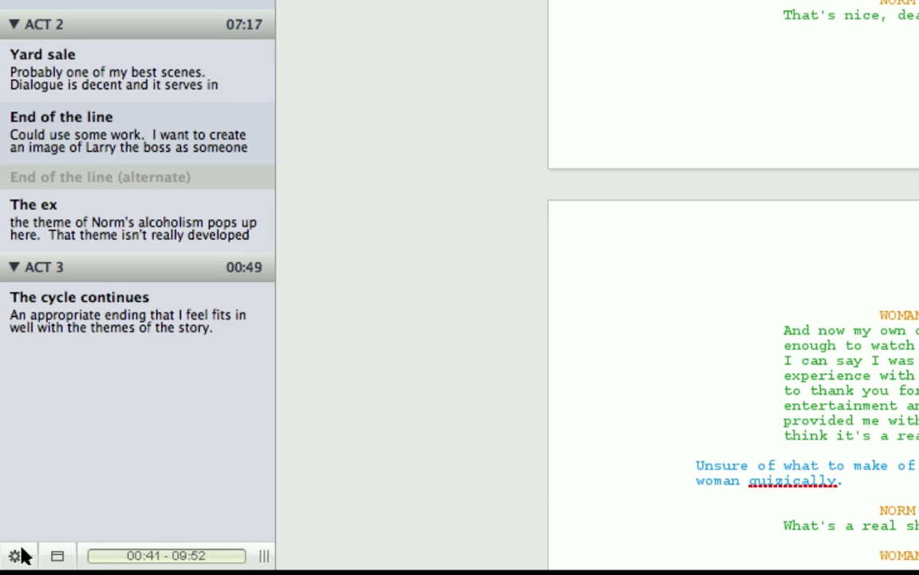
left_click(16, 556)
left_click(53, 438)
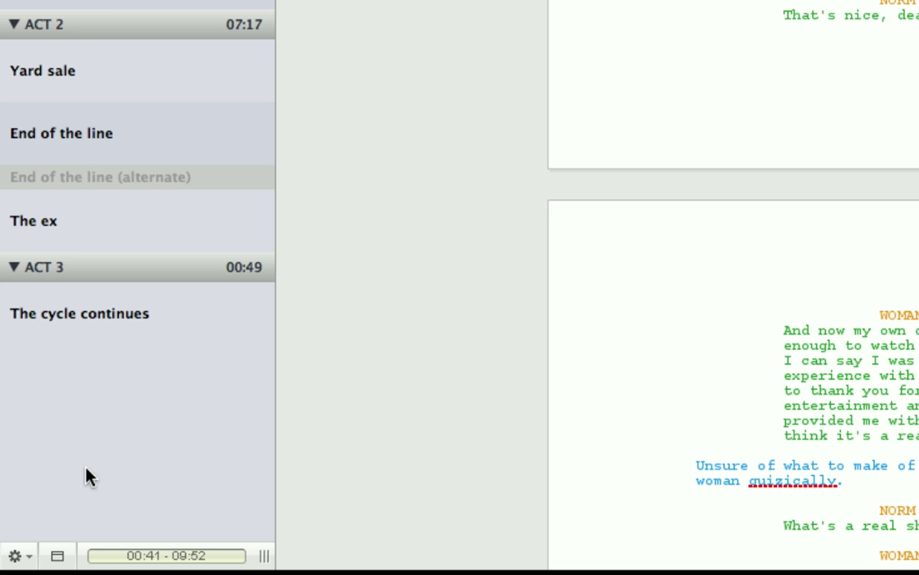
left_click(16, 555)
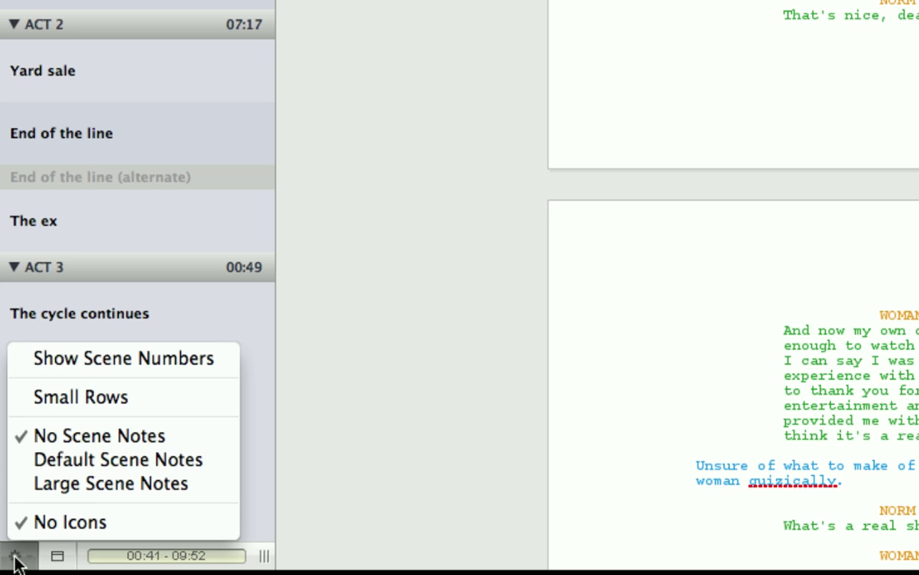
left_click(116, 407)
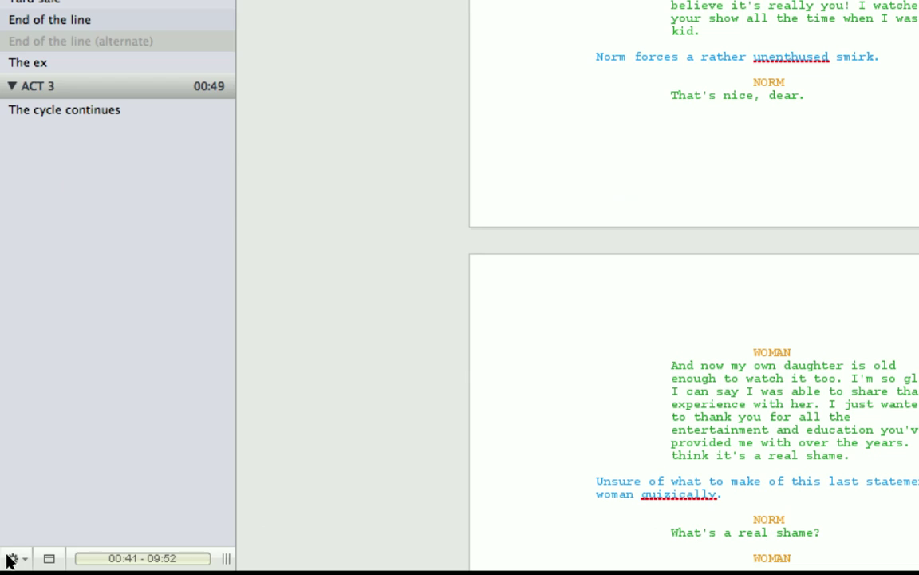
- In the index card view, move the "* Ego boost" card above the hidden card and the Act 1 divider below it, and return to the list
left_click(49, 559)
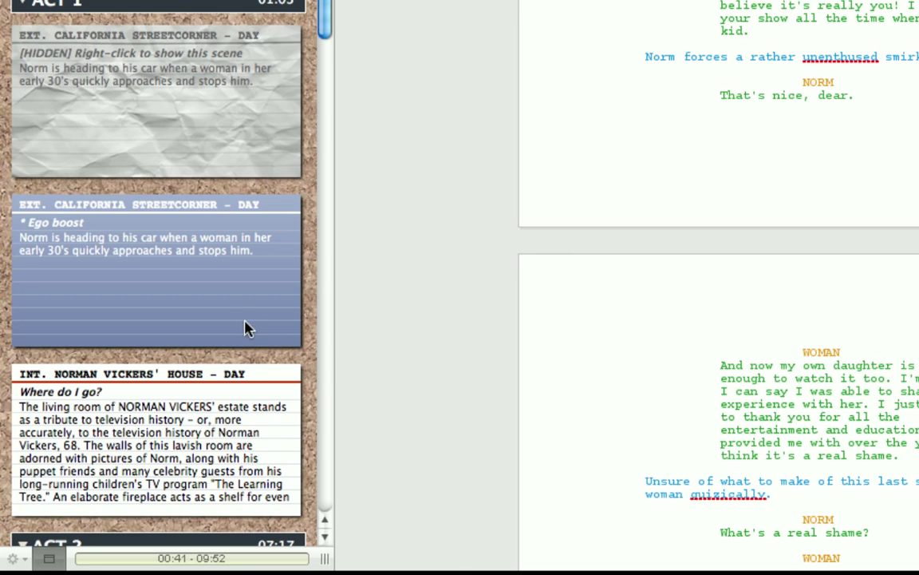
scroll(247, 323, "up", 3)
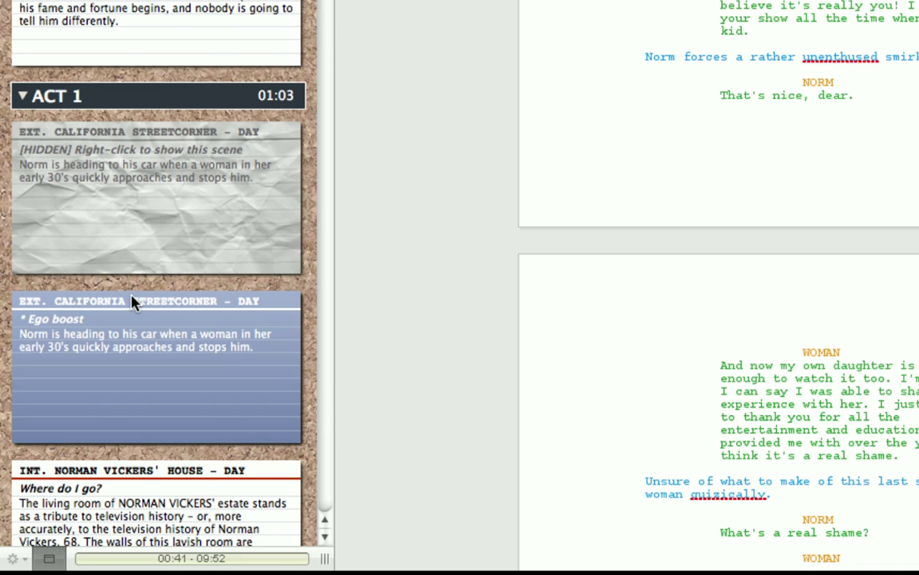
left_click_drag(132, 353, 131, 193)
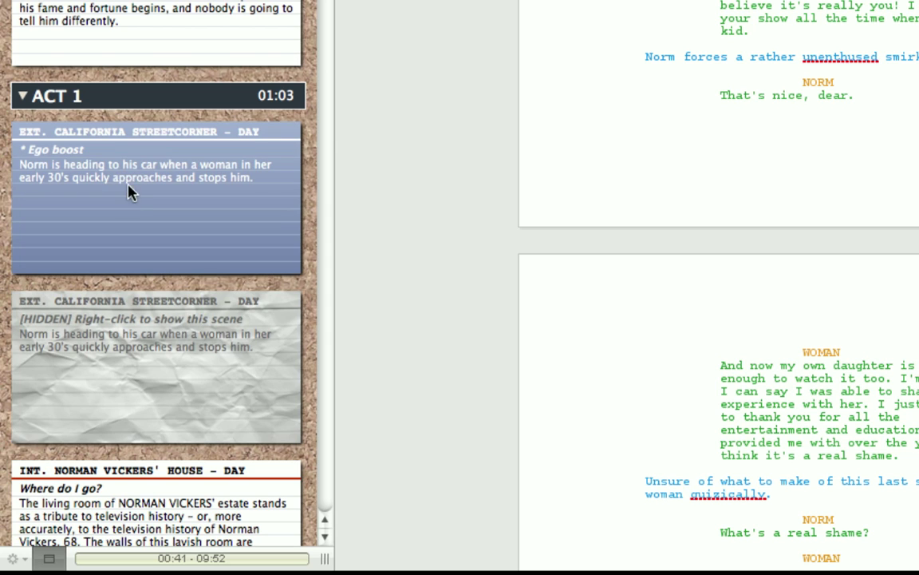
left_click_drag(86, 98, 80, 199)
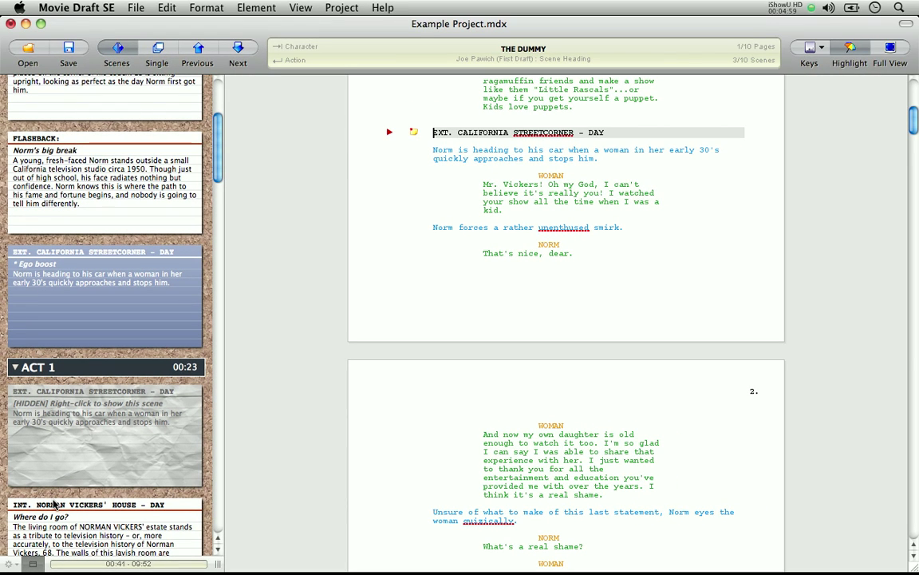
left_click(33, 564)
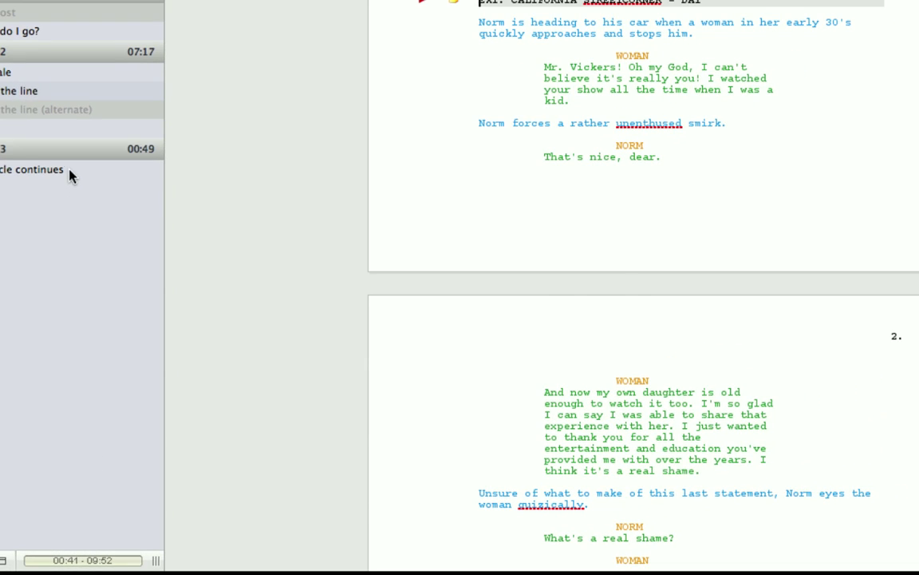
- Hide the "The cycle continues" scene in Act 3
left_click(70, 176)
right_click(74, 171)
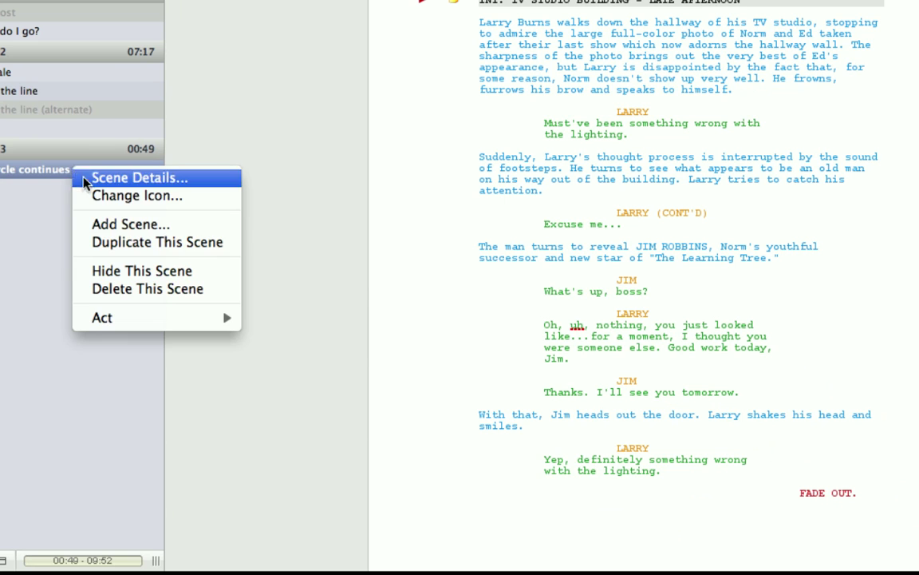
left_click(135, 272)
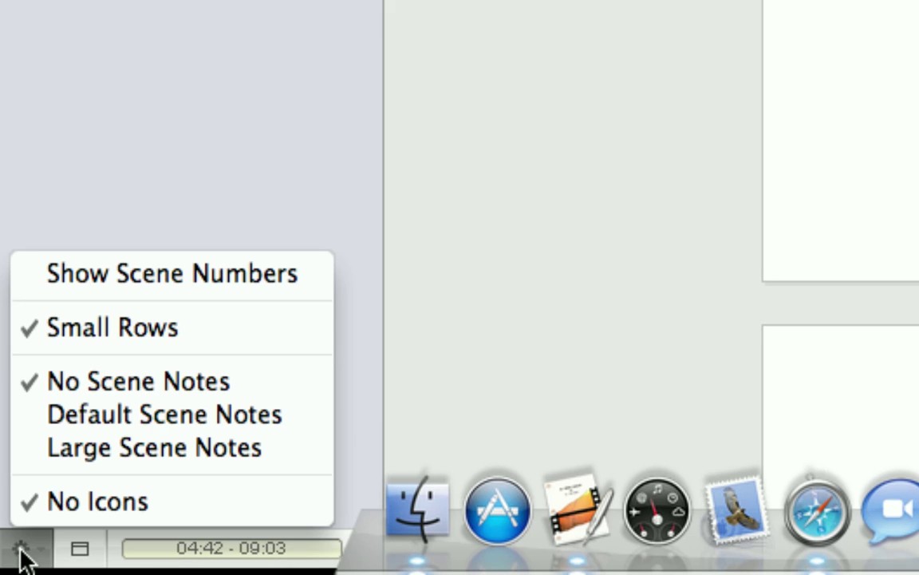
- Show large scene notes in the scene list and select the "End of the line" scene
left_click(72, 452)
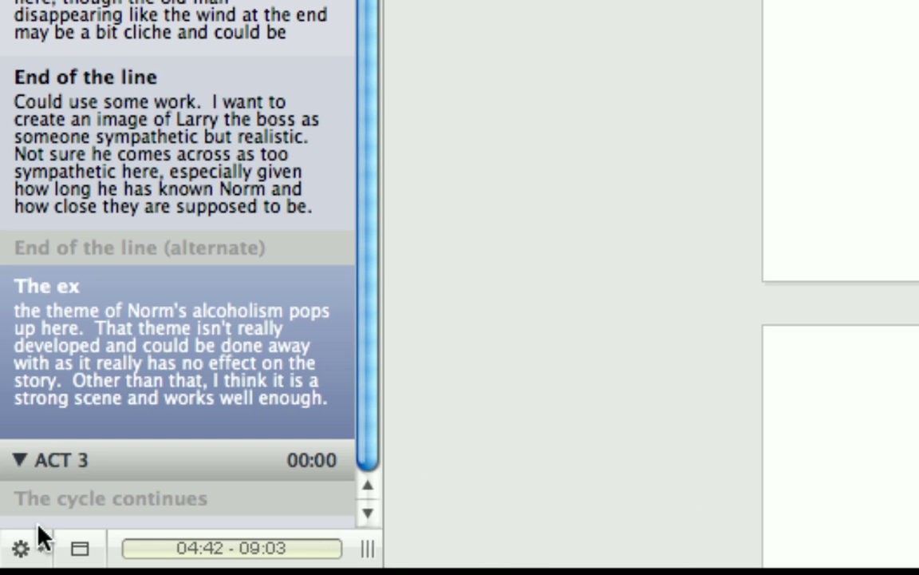
left_click(34, 550)
left_click(33, 550)
left_click(227, 190)
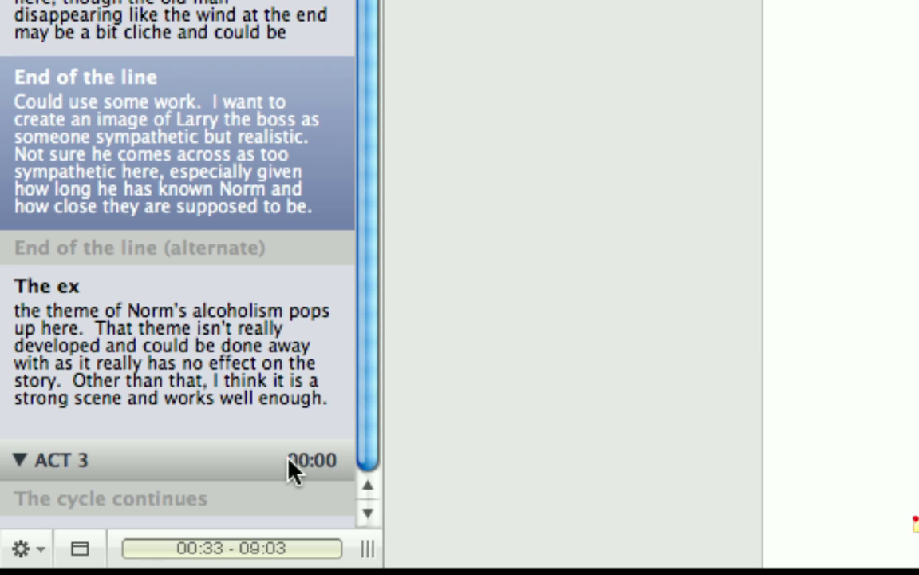
- Collapse Act 2, and unhide and select the "The cycle continues" scene in Act 3
scroll(278, 363, "up", 5)
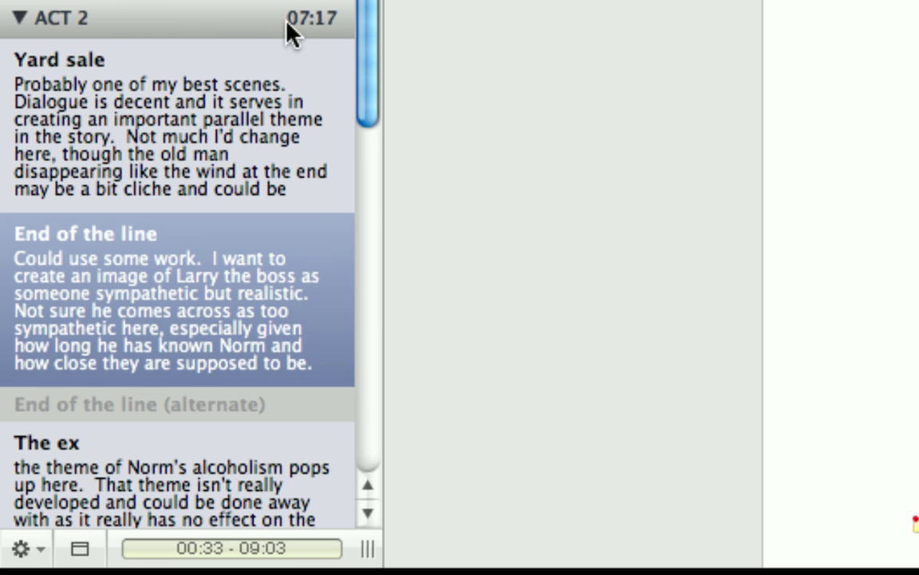
left_click(19, 18)
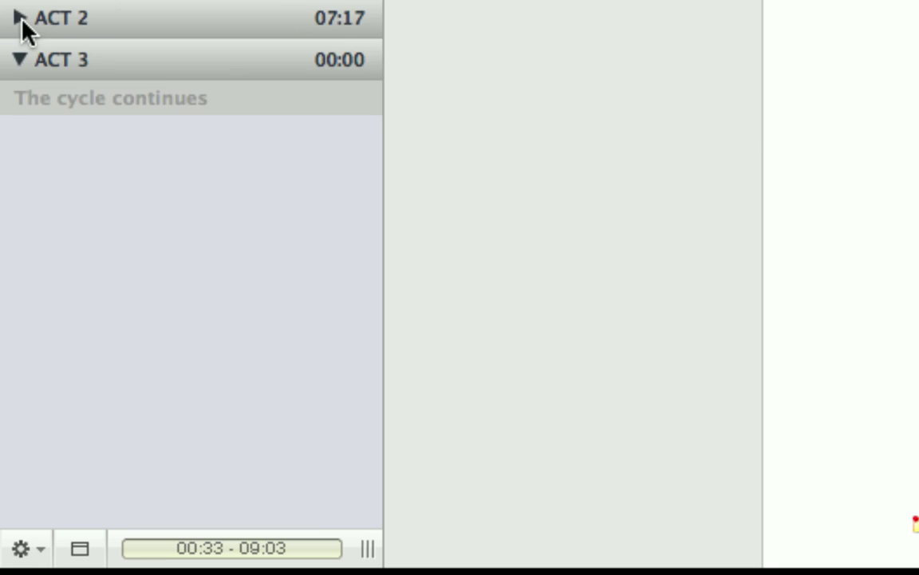
right_click(188, 92)
left_click(264, 104)
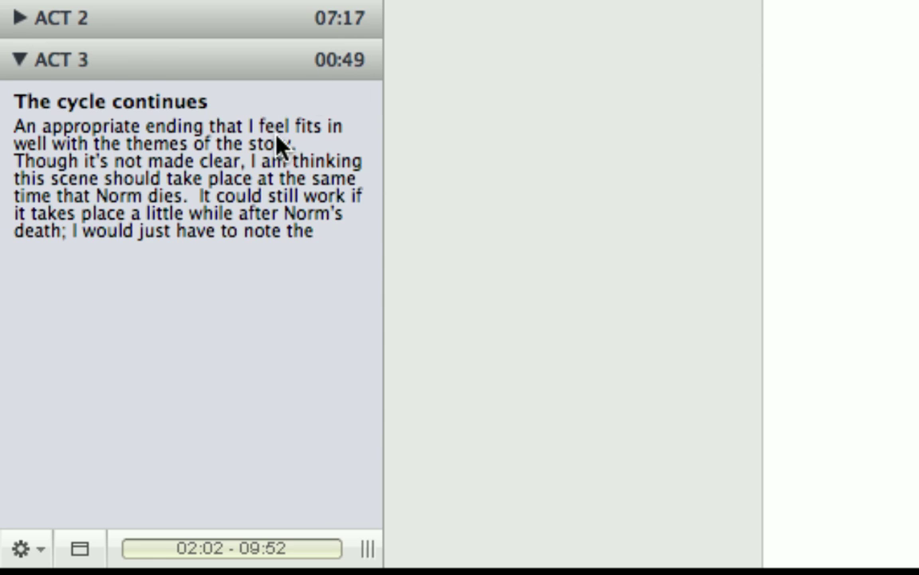
left_click(263, 126)
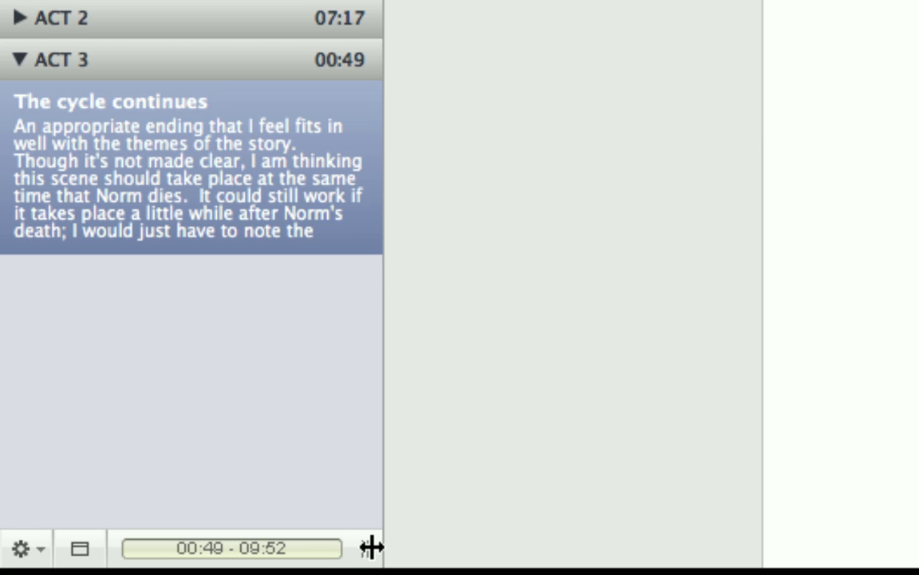
- Widen the scene list and narrow it back, and toggle its visibility off and on
left_click_drag(372, 547, 716, 522)
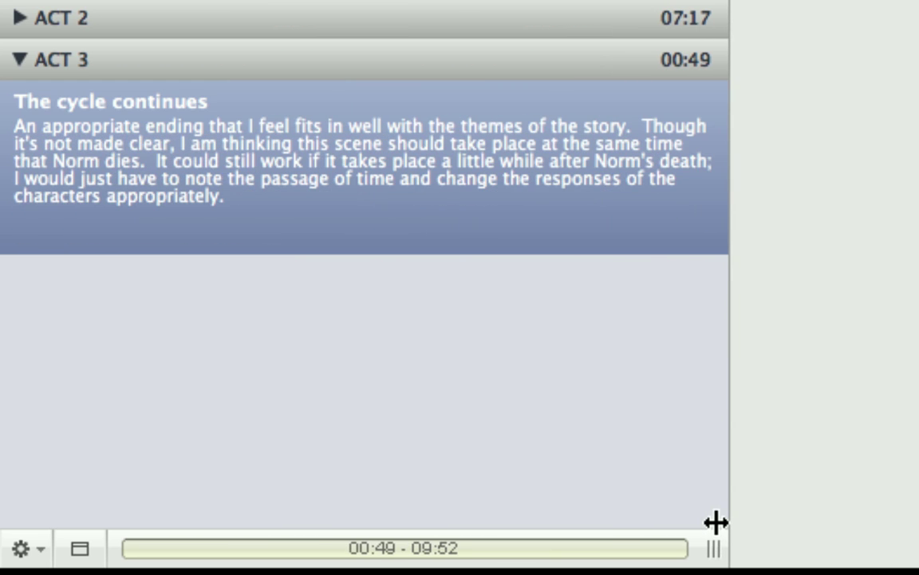
left_click_drag(716, 522, 389, 527)
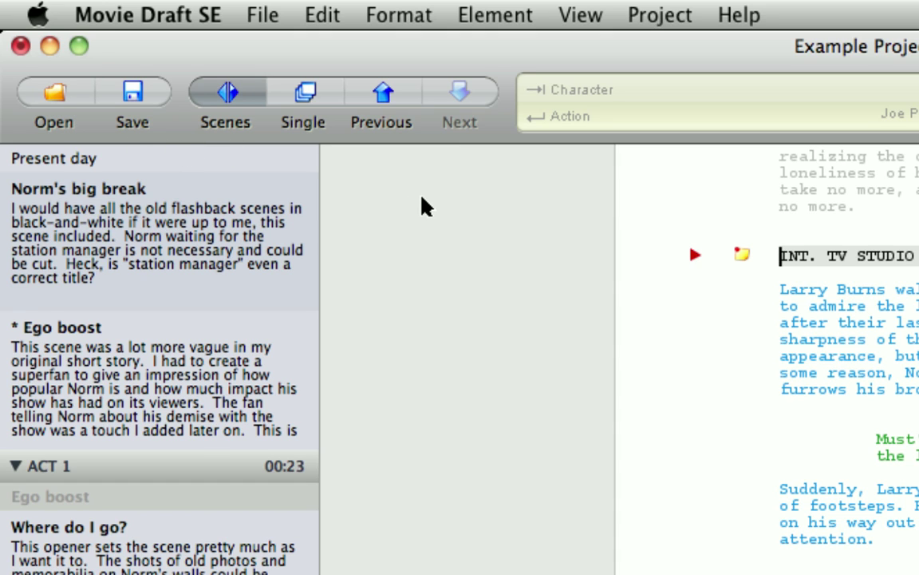
left_click(217, 102)
left_click(217, 101)
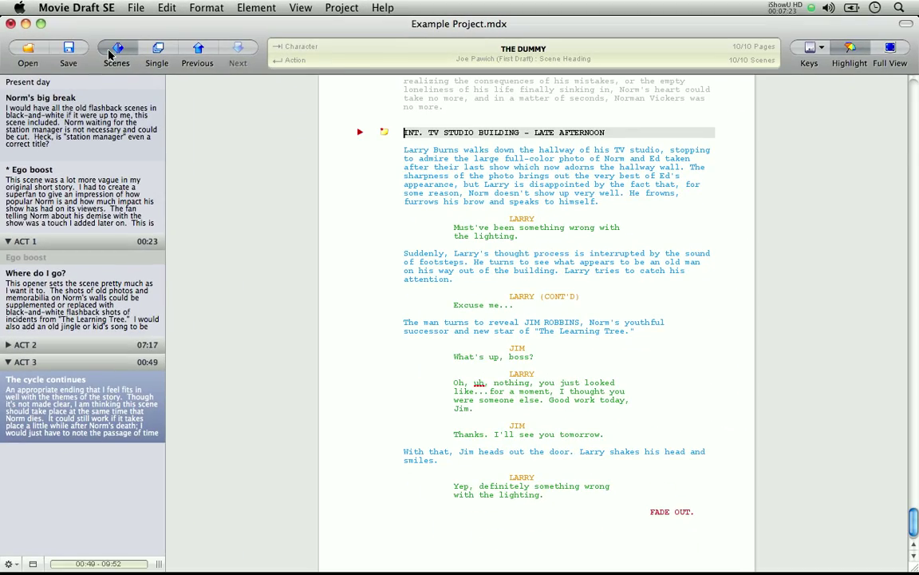
left_click(110, 53)
left_click(110, 53)
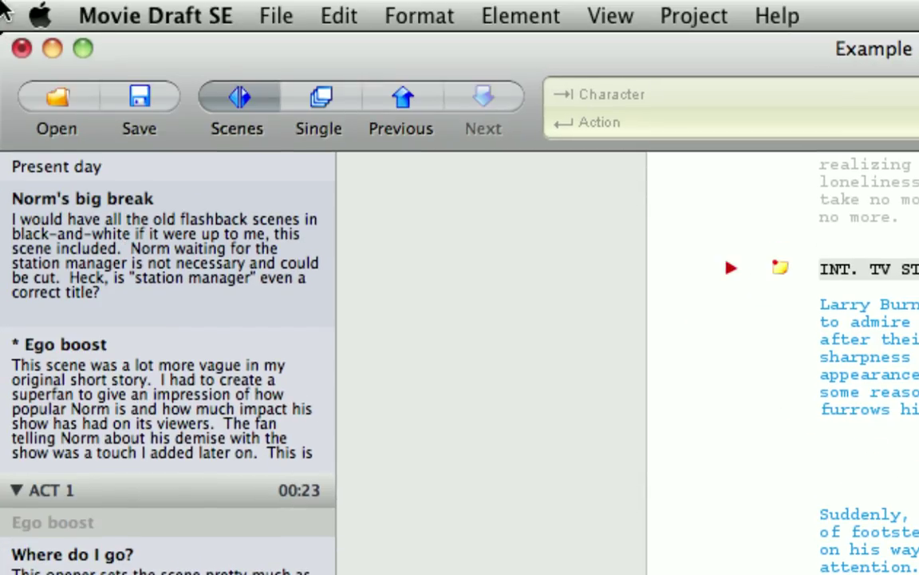
- Turn on single-scene view and switch between the "Norm's big break" and "Ego boost" scenes, ending on "Norm's big break"
left_click(27, 46)
left_click(324, 104)
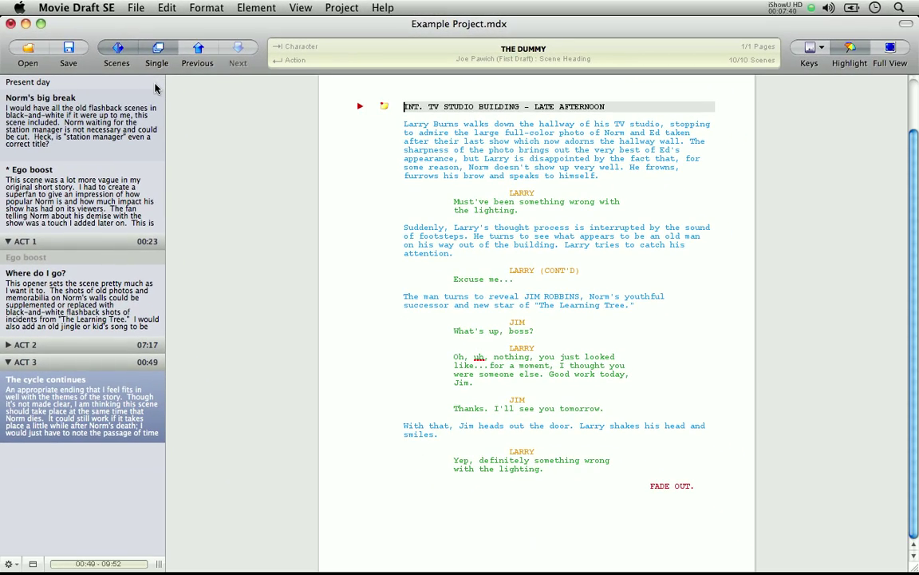
left_click(58, 121)
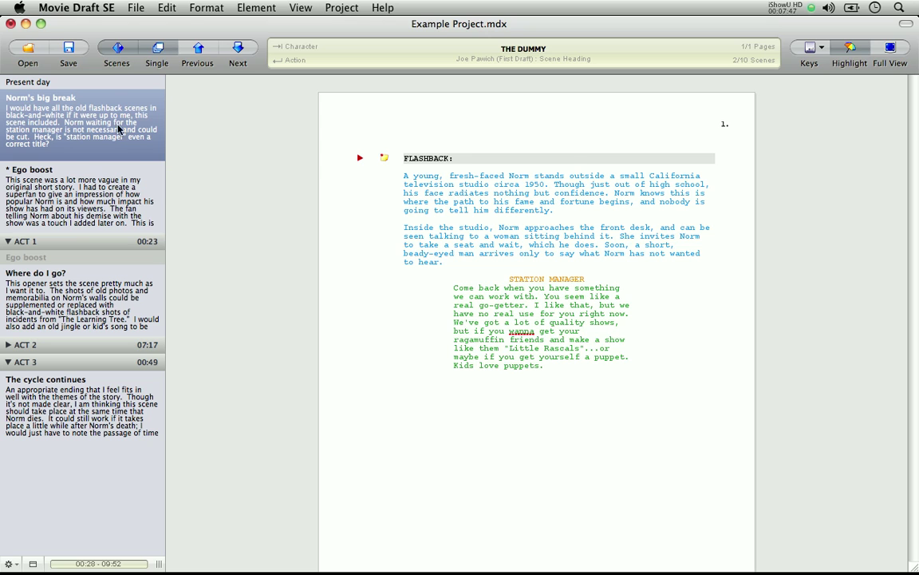
left_click(89, 175)
left_click(83, 118)
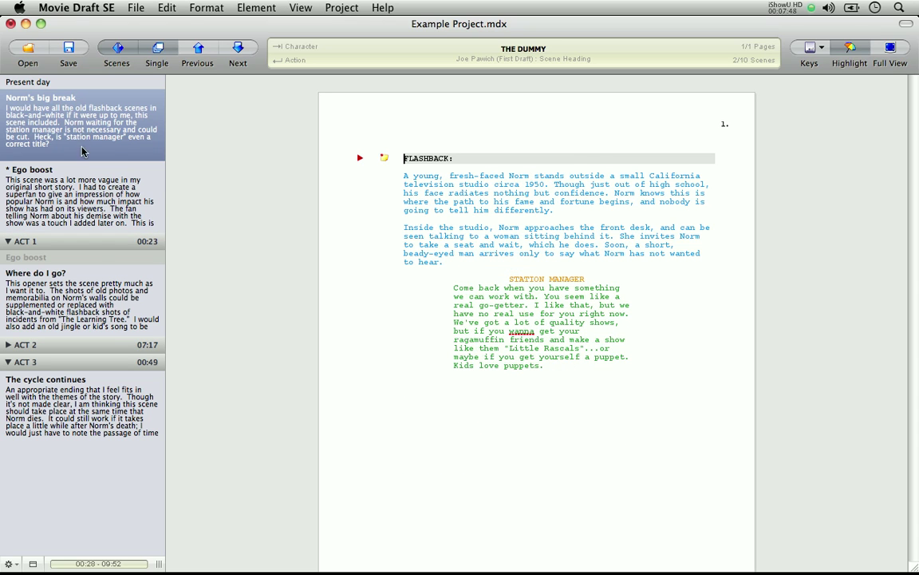
- View further scenes one at a time from the scene list, including "The cycle continues", ending on "Where do I go?" in Act 1
left_click(74, 275)
left_click(80, 196)
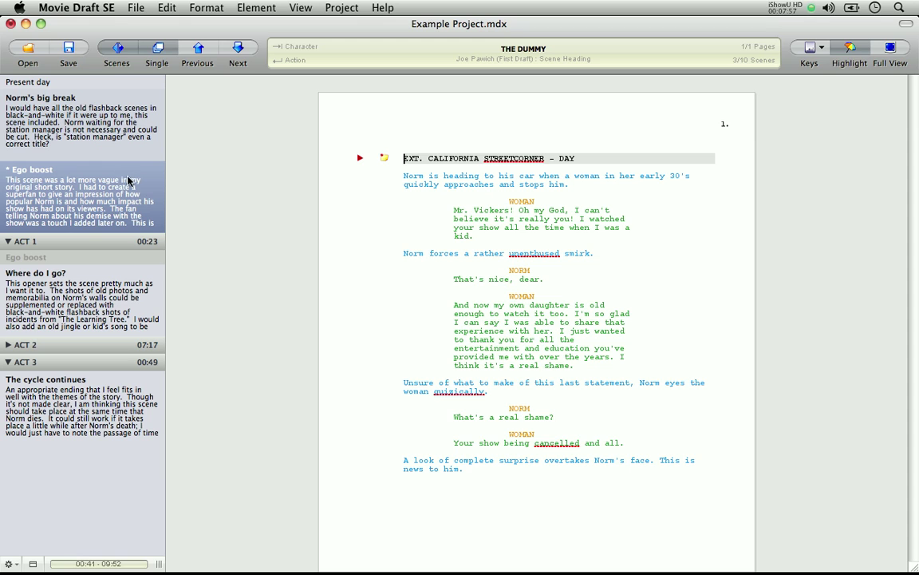
left_click(86, 130)
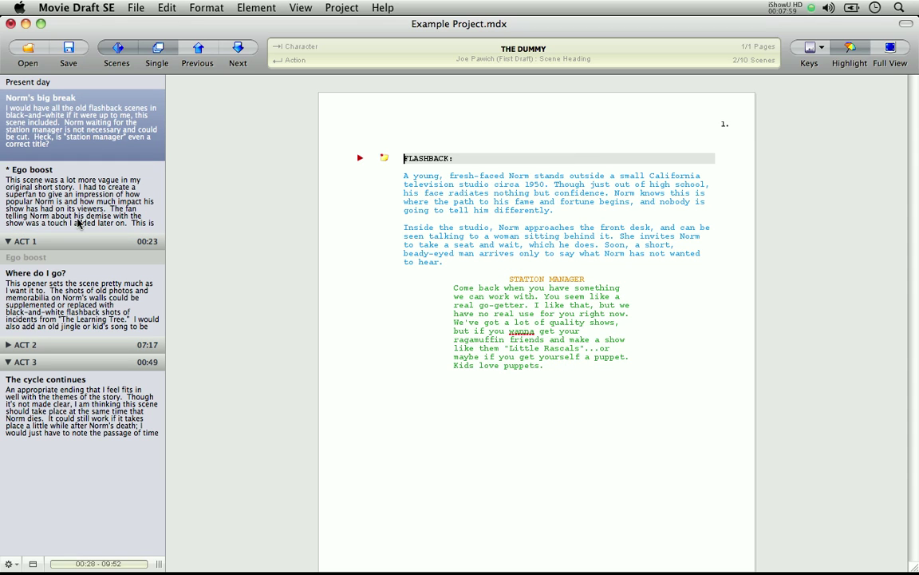
left_click(78, 321)
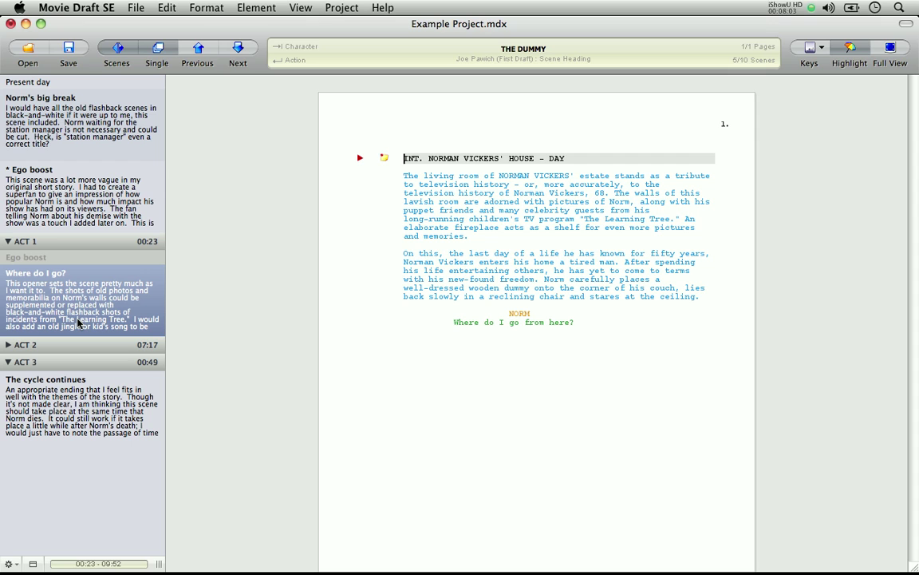
left_click(100, 424)
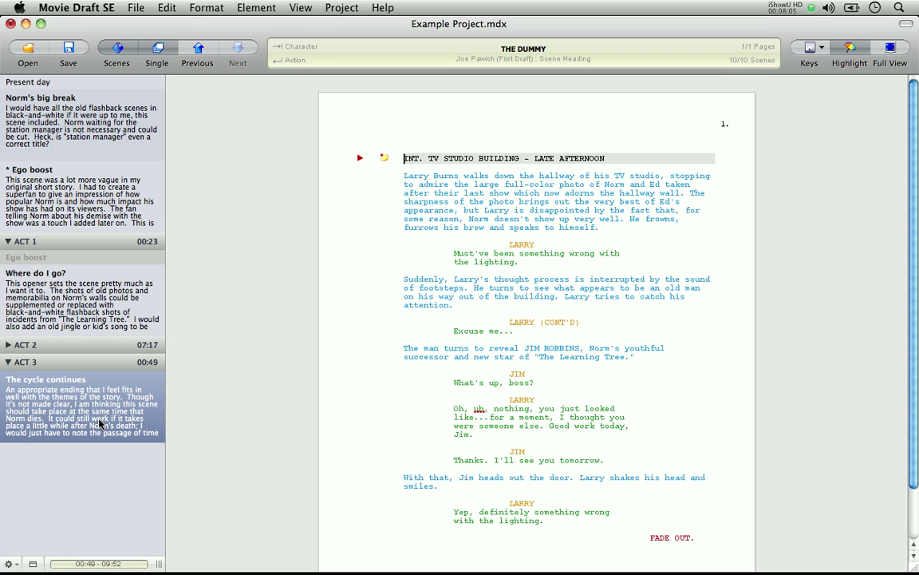
left_click(102, 301)
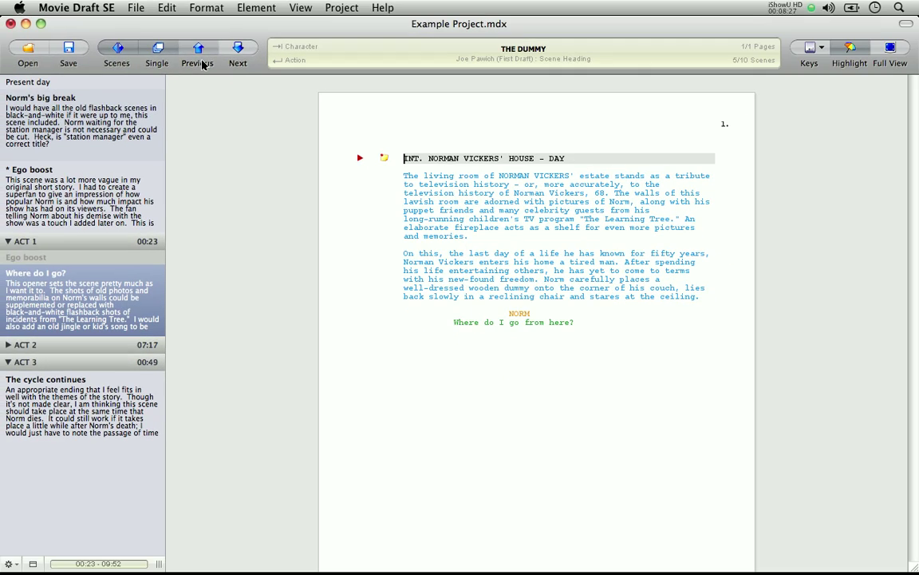
- Hide the scene list and step back through the scenes to the first one, "INT. NORM'S LIVING ROOM"
left_click(199, 51)
left_click(237, 51)
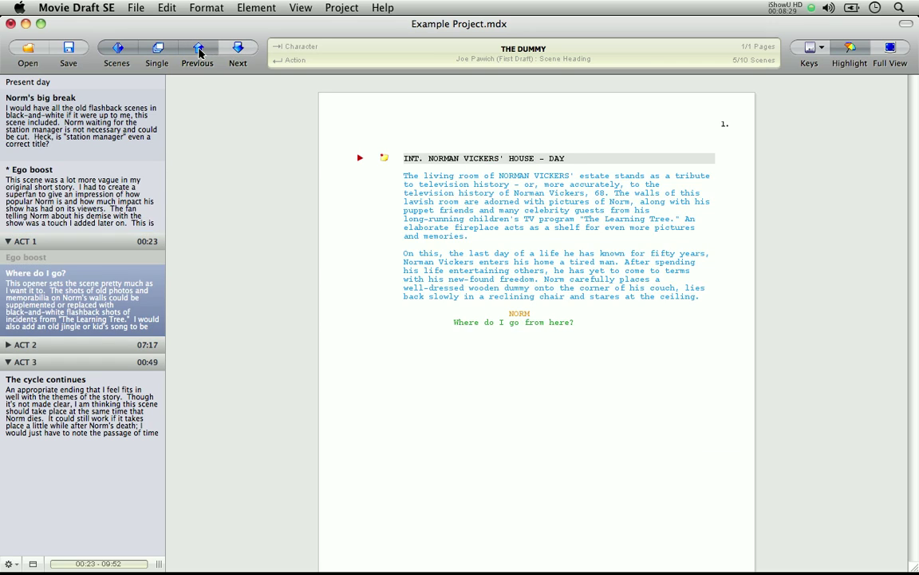
left_click(200, 51)
left_click(118, 51)
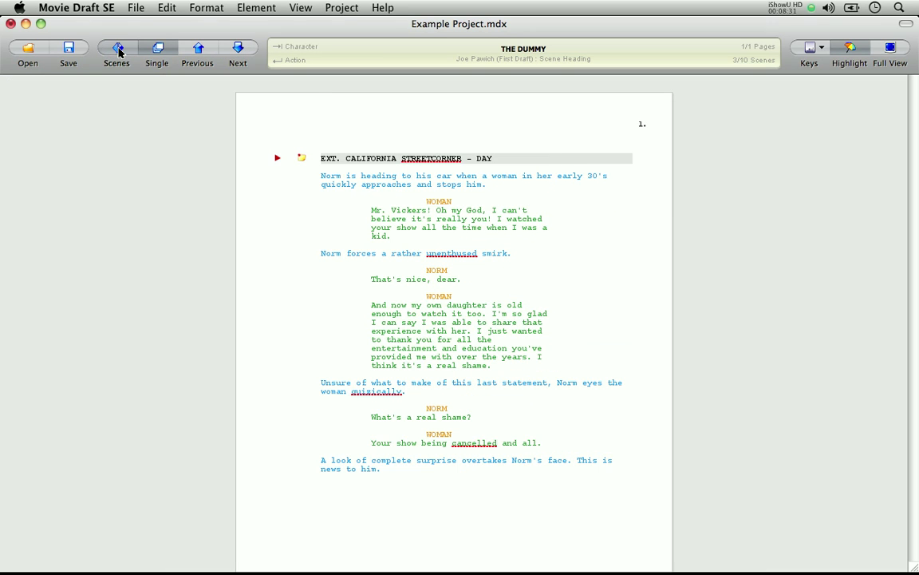
left_click(199, 51)
left_click(199, 51)
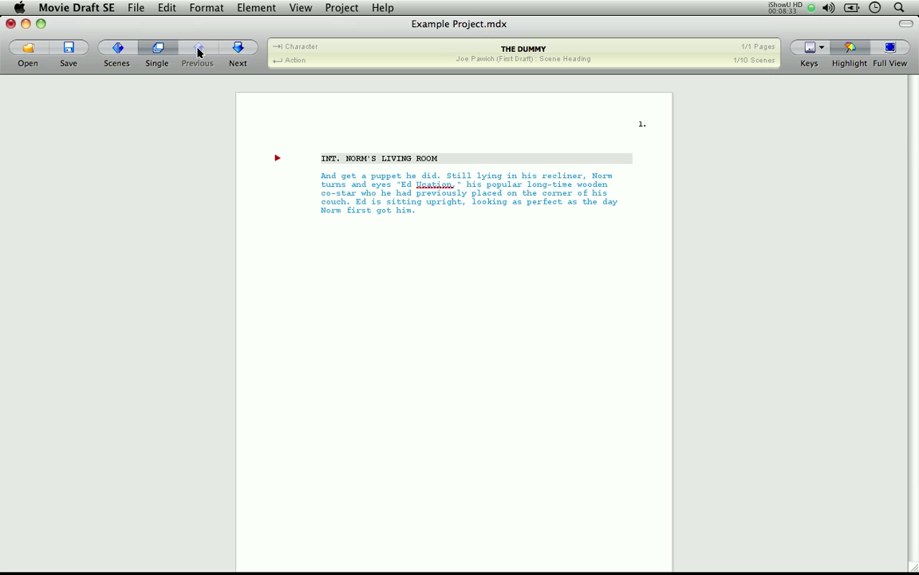
- Step forward to the "INT. NORMAN VICKERS' HOUSE - DAY" scene, turn off single-scene view, and step back two scenes and forward again
left_click(237, 51)
left_click(237, 51)
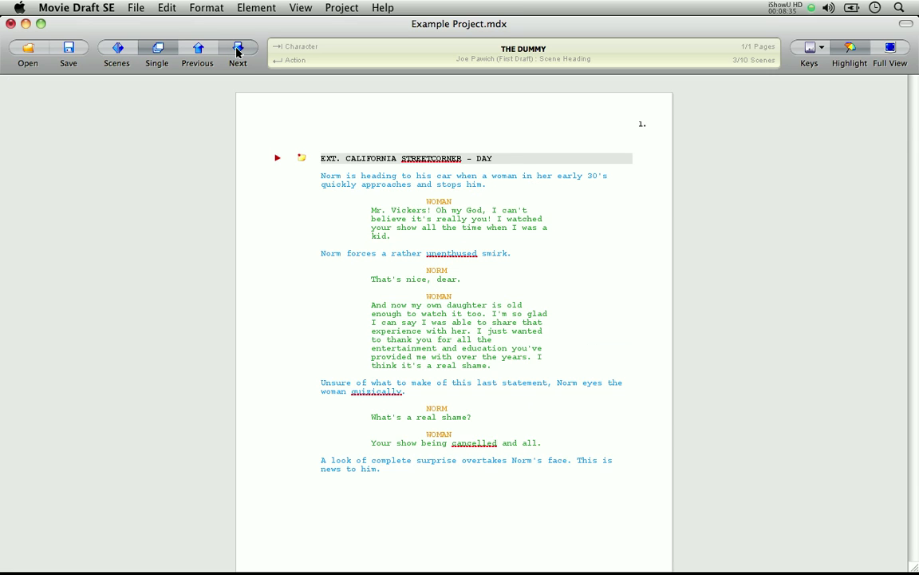
left_click(237, 51)
left_click(237, 51)
left_click(198, 52)
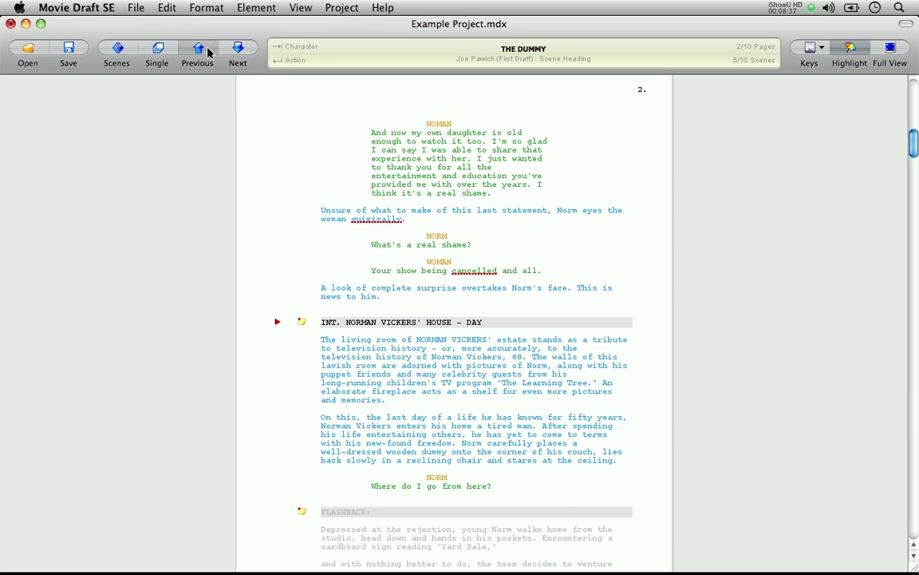
left_click(199, 51)
left_click(199, 51)
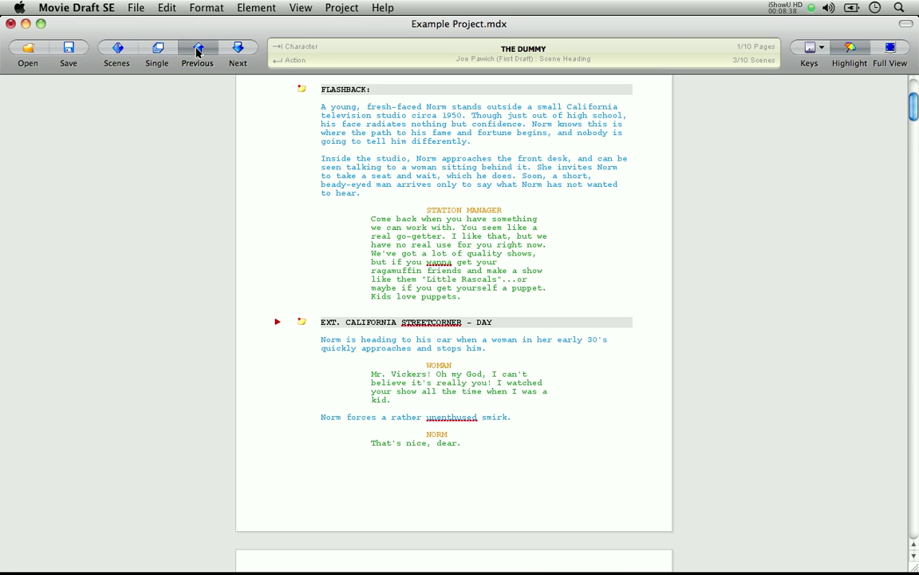
left_click(238, 51)
left_click(238, 51)
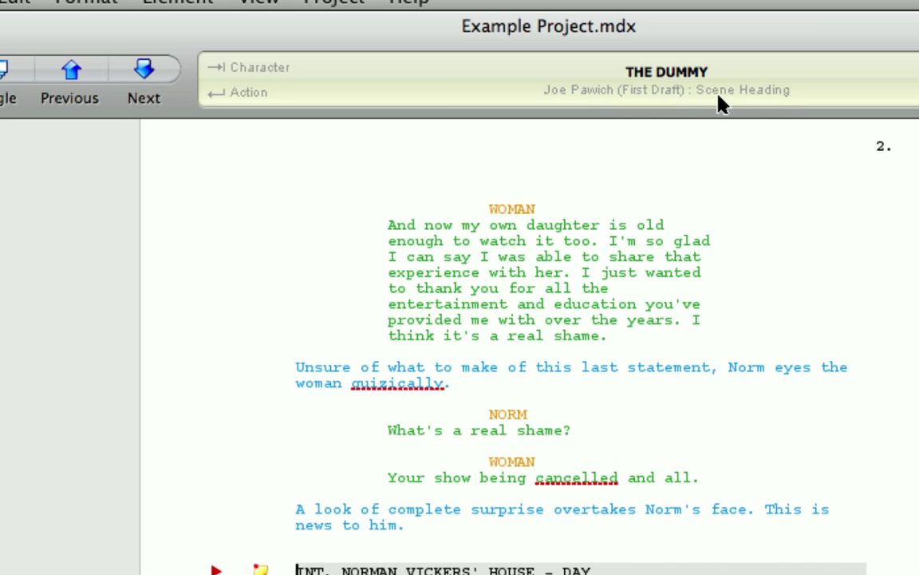
- Place the cursor in the WOMAN's dialogue and on her character name to examine the current element display
left_click(508, 257)
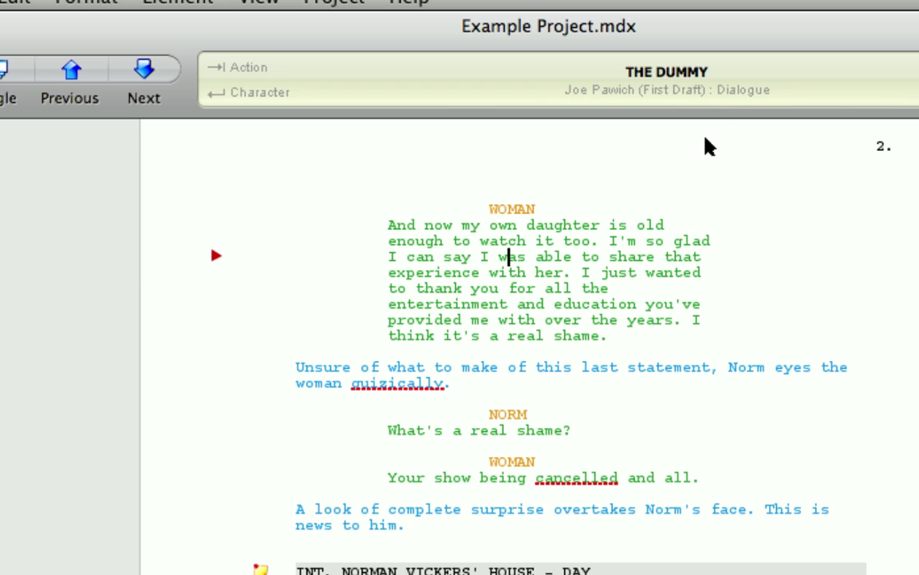
left_click(523, 206)
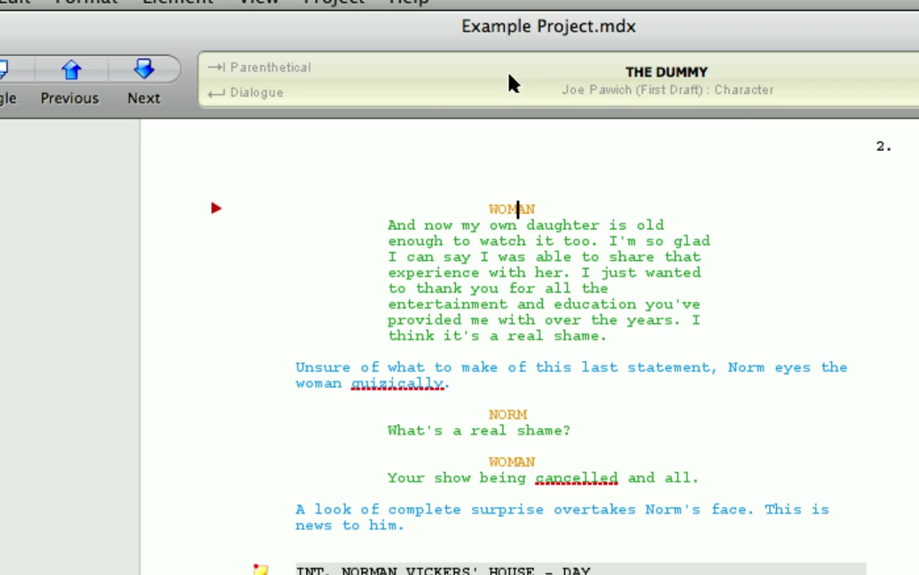
- Set the screenplay name to "THE DUMMY title" and turn off Show Current Element in the project information
double_click(476, 92)
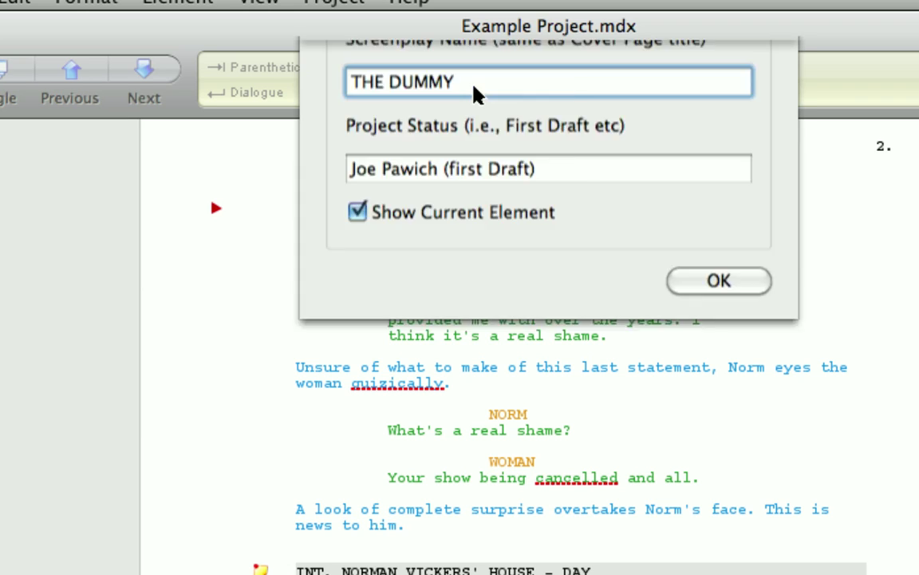
left_click(479, 157)
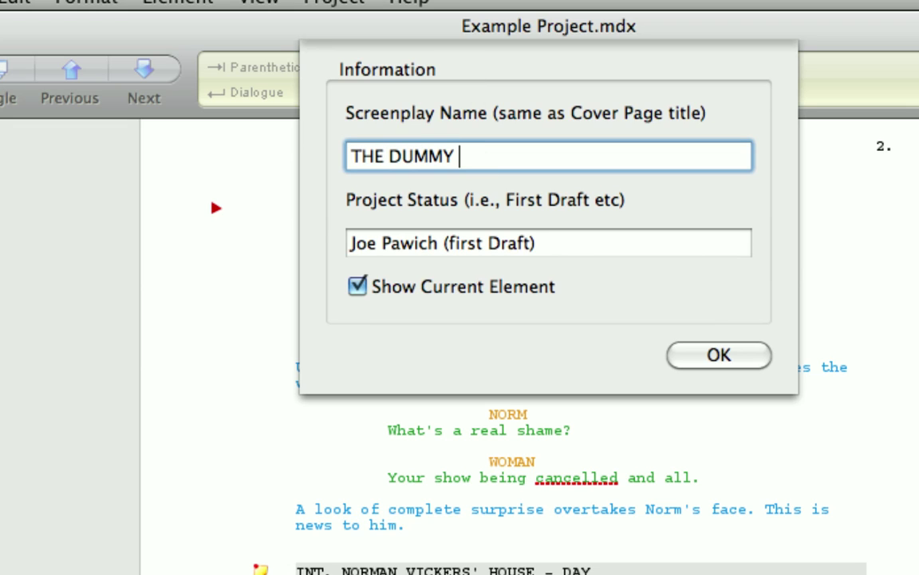
type("title")
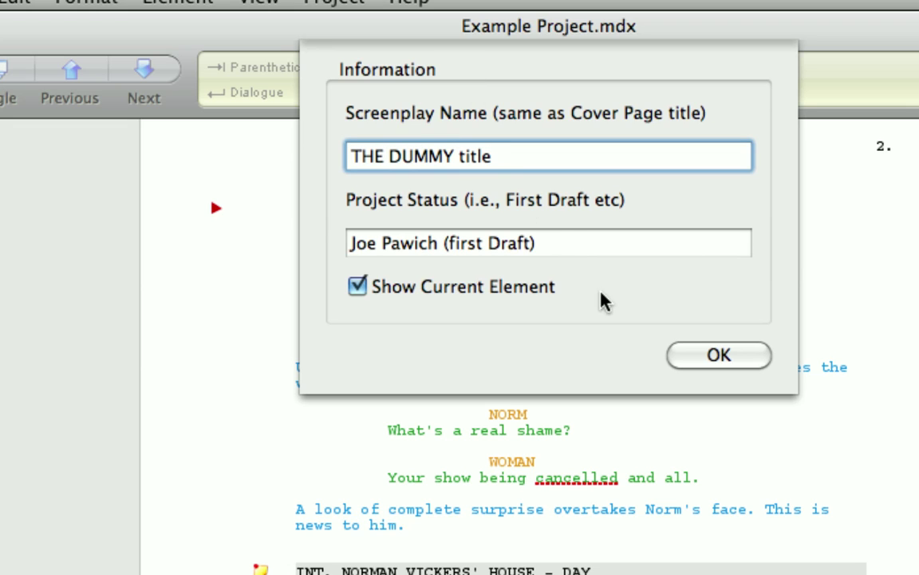
left_click(357, 289)
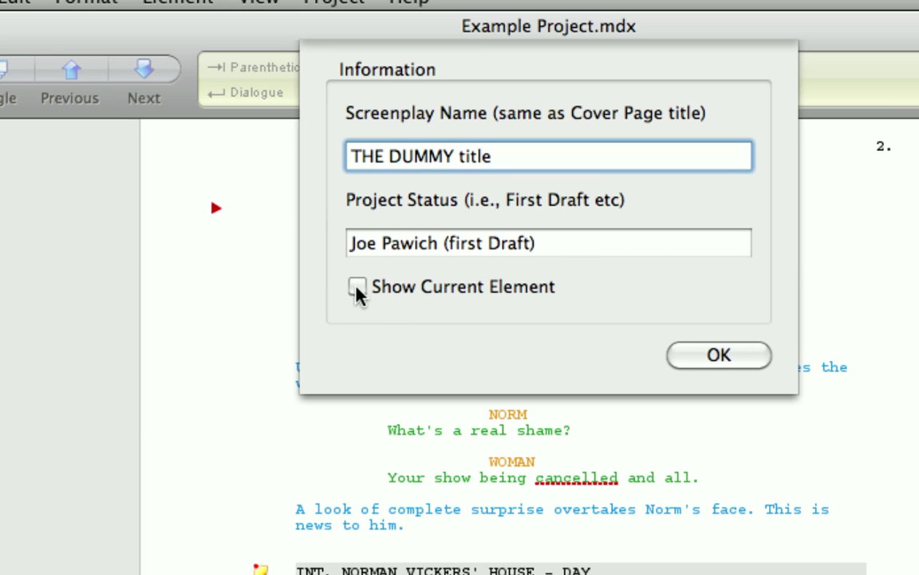
left_click(716, 355)
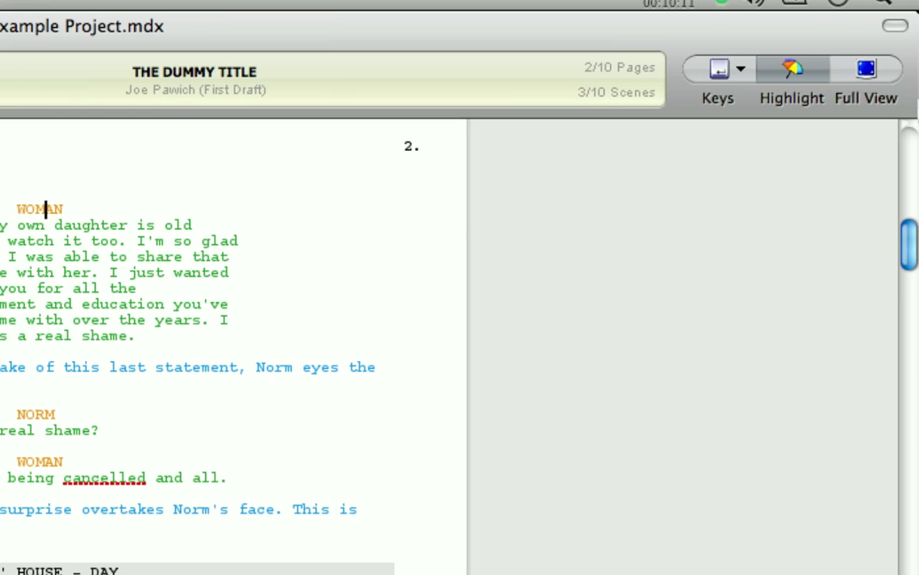
- Examine the key layout choices without changing the Default one, and toggle element highlighting off and on
left_click(719, 74)
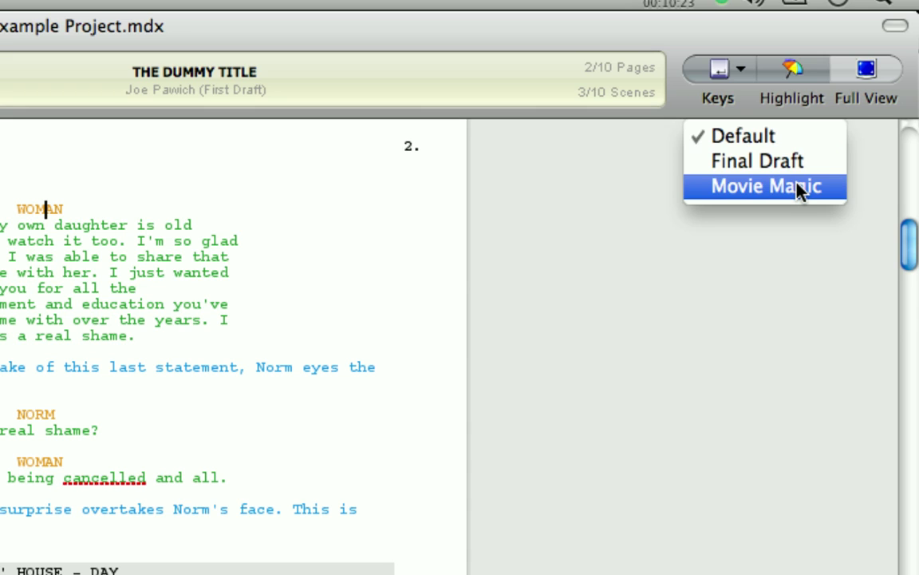
left_click(545, 282)
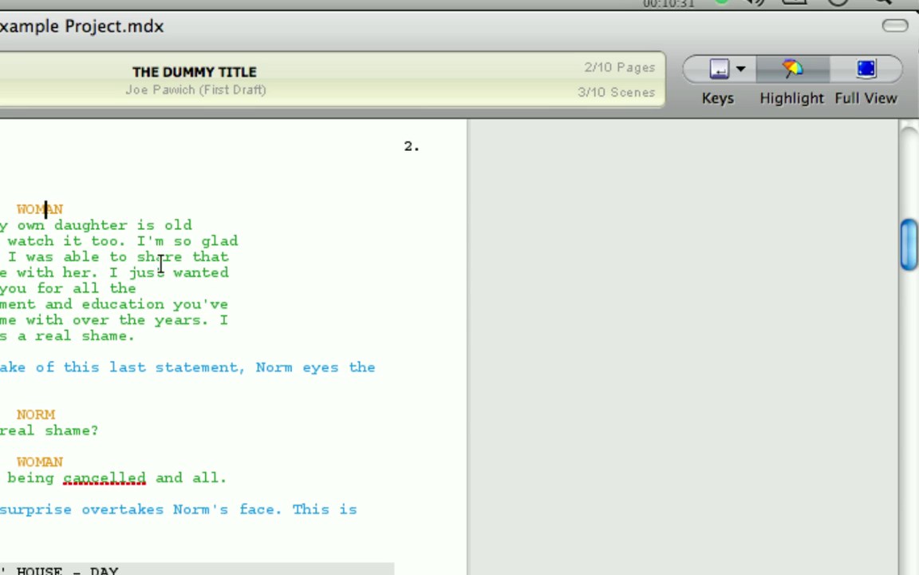
left_click(786, 77)
left_click(786, 78)
left_click(786, 77)
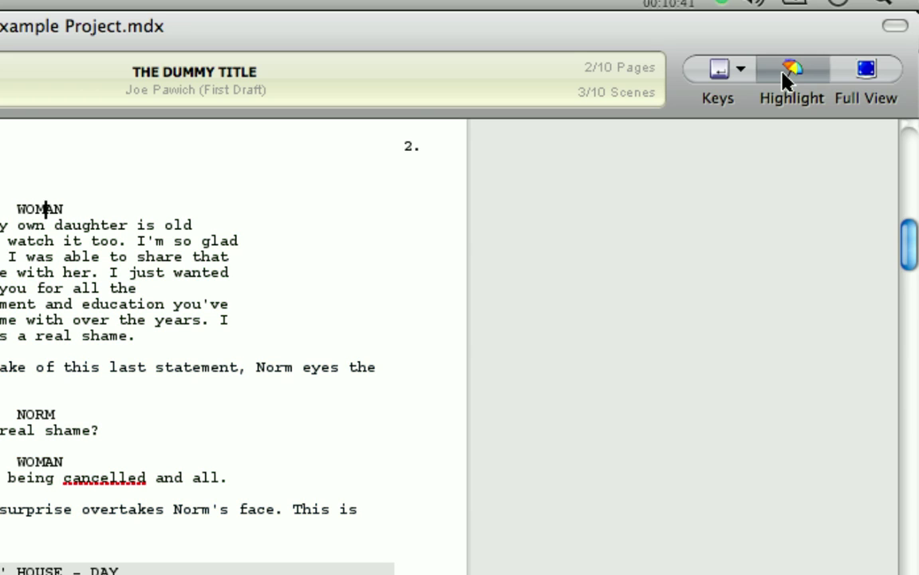
left_click(787, 78)
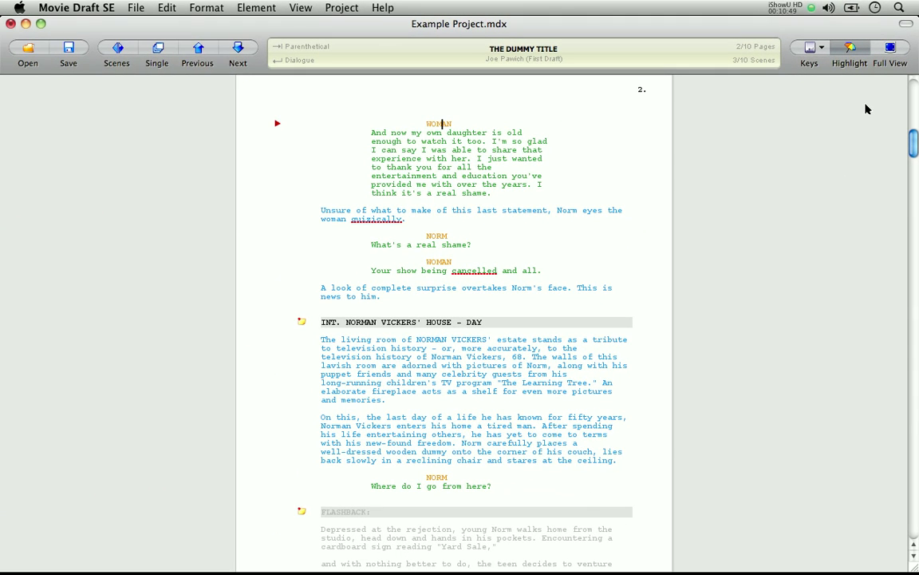
- Browse the scenes in full view down to "The cycle continues", and return to the normal window with the scene list shown
left_click(886, 53)
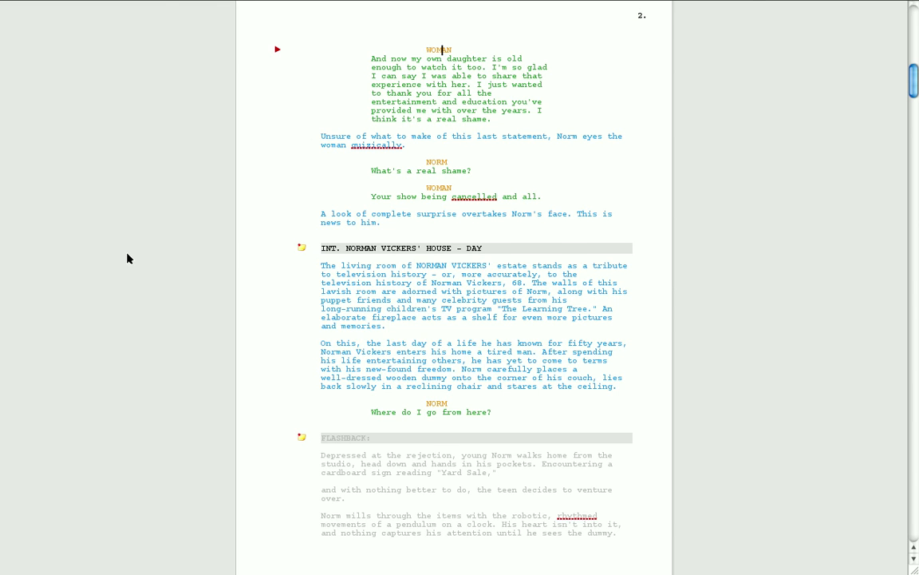
mouse_move(1, 215)
left_click(77, 53)
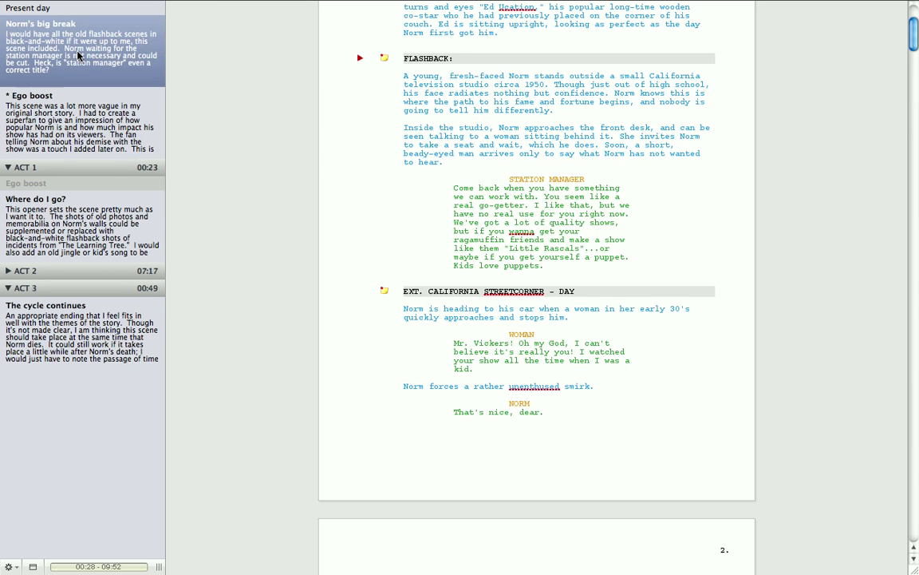
left_click(71, 121)
left_click(59, 204)
left_click(51, 328)
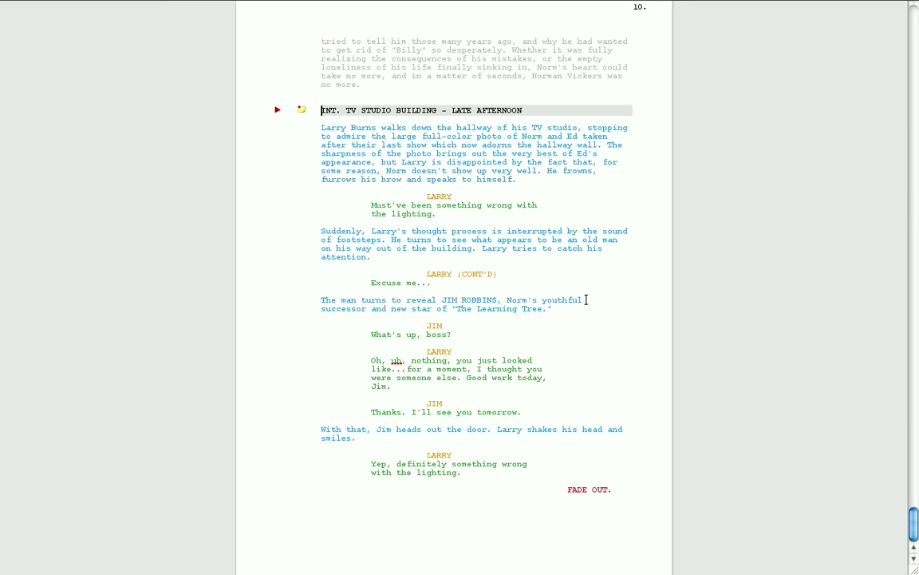
key("Escape")
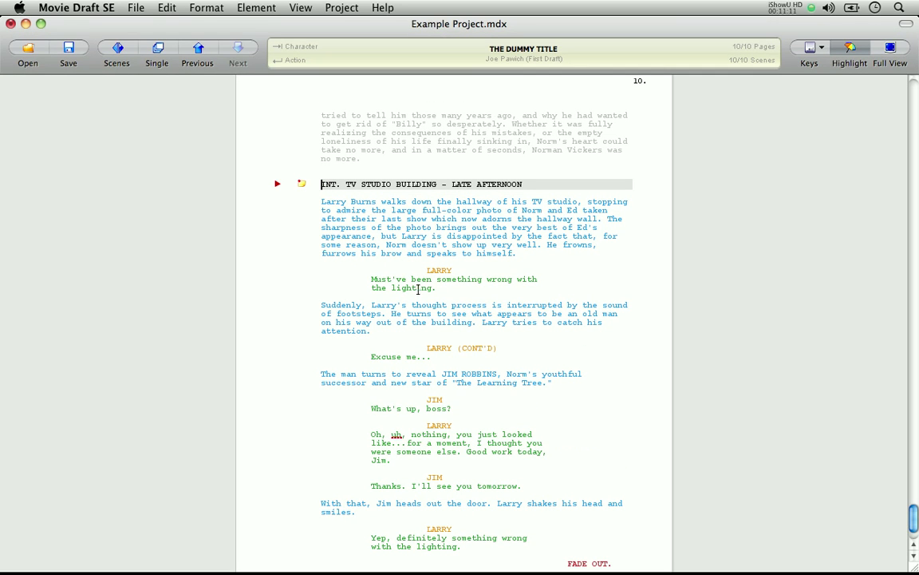
left_click(118, 51)
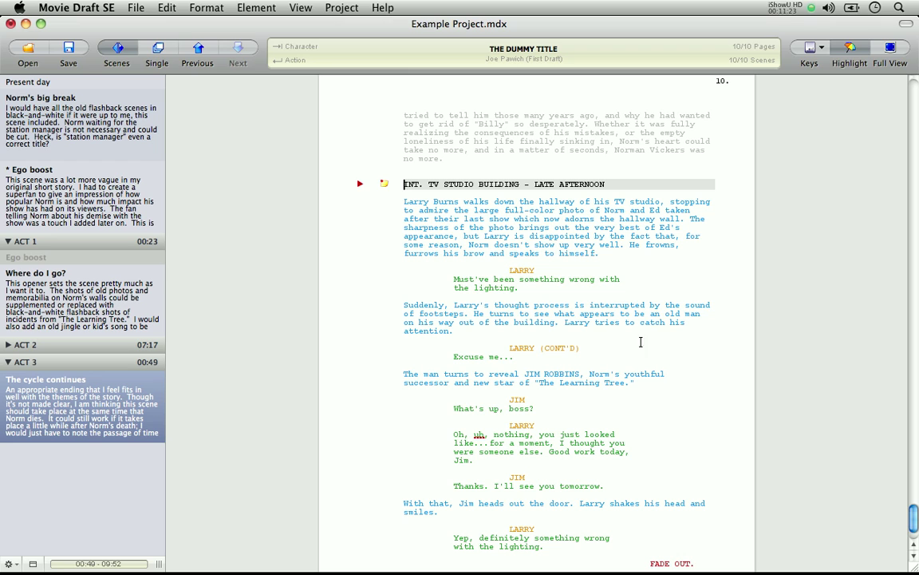
- Enable Use A4 instead of Letter in the editor settings and accept the settings
left_click(88, 7)
left_click(99, 42)
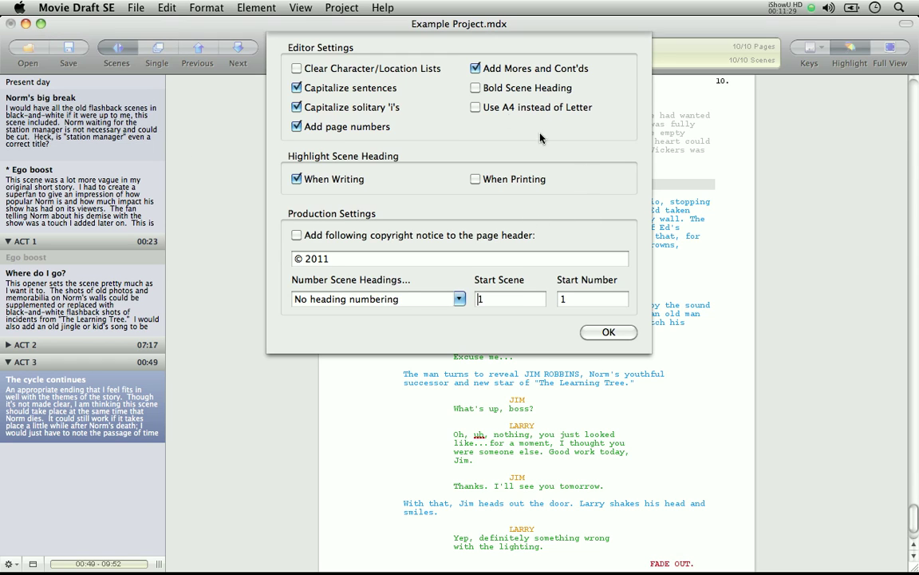
left_click(474, 109)
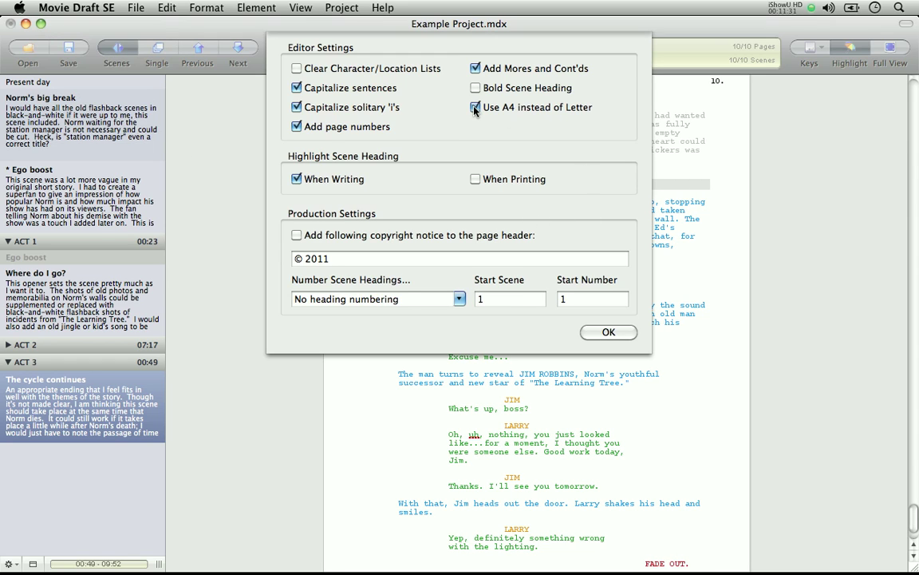
left_click(609, 331)
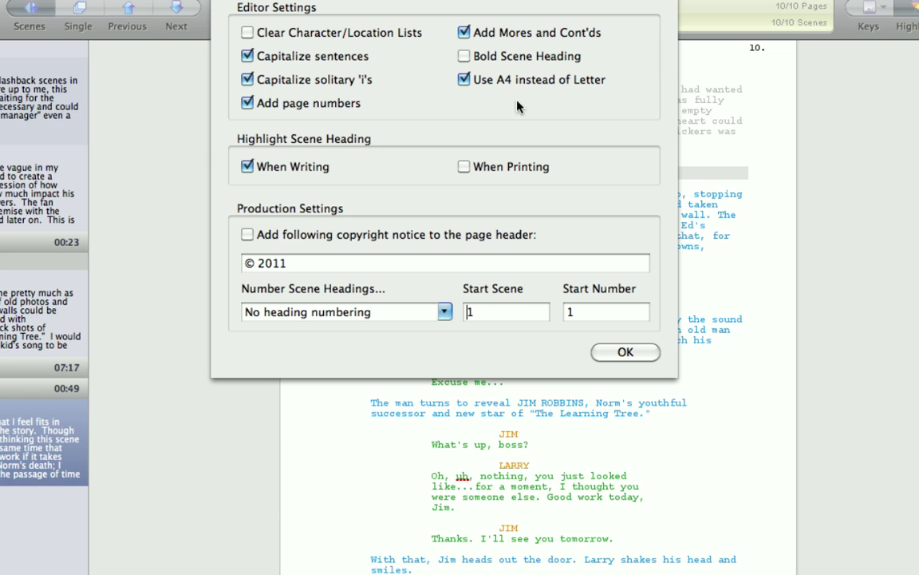
left_click(627, 351)
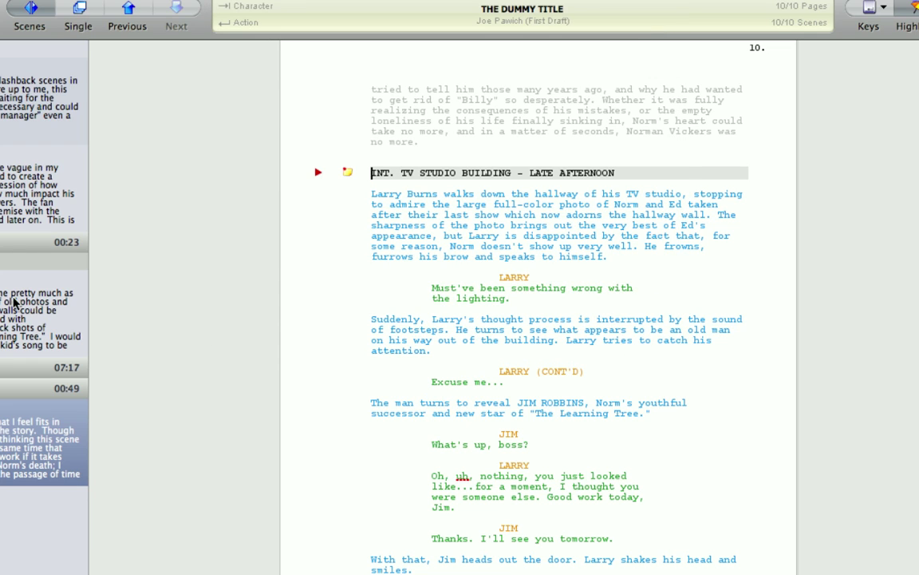
- Add the note "This is a note." to the woman's first line of dialogue in the "Ego boost" scene
left_click(21, 214)
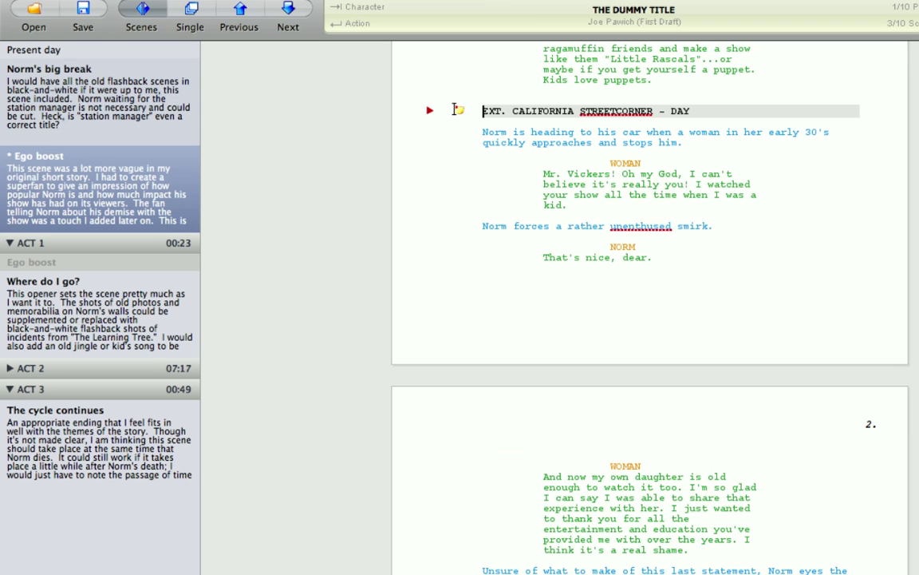
mouse_move(463, 114)
left_click(588, 176)
right_click(590, 174)
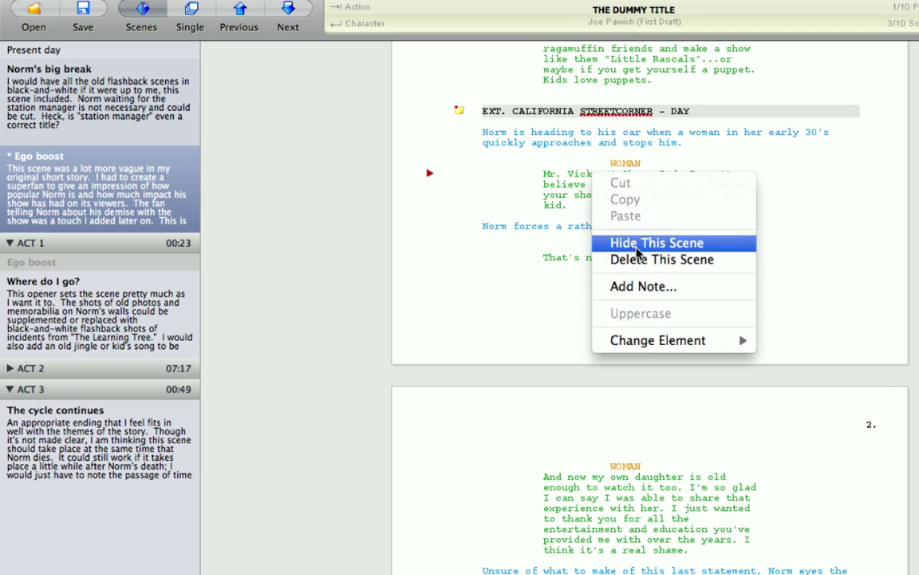
left_click(628, 288)
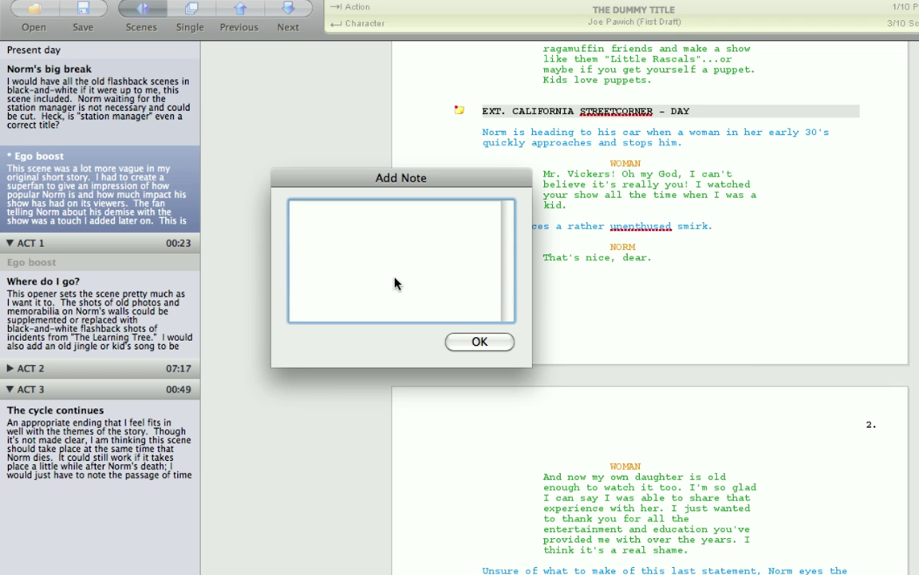
type("This is a note.")
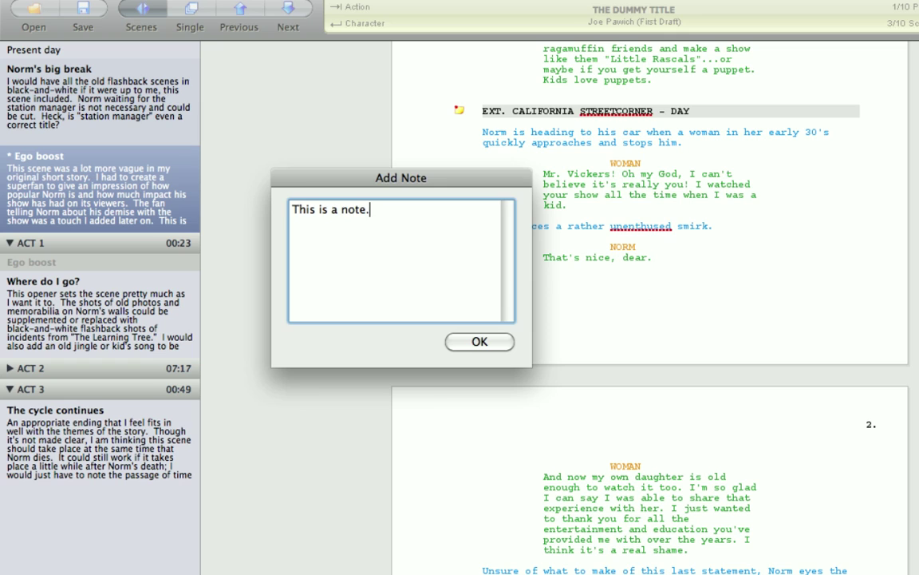
left_click(481, 343)
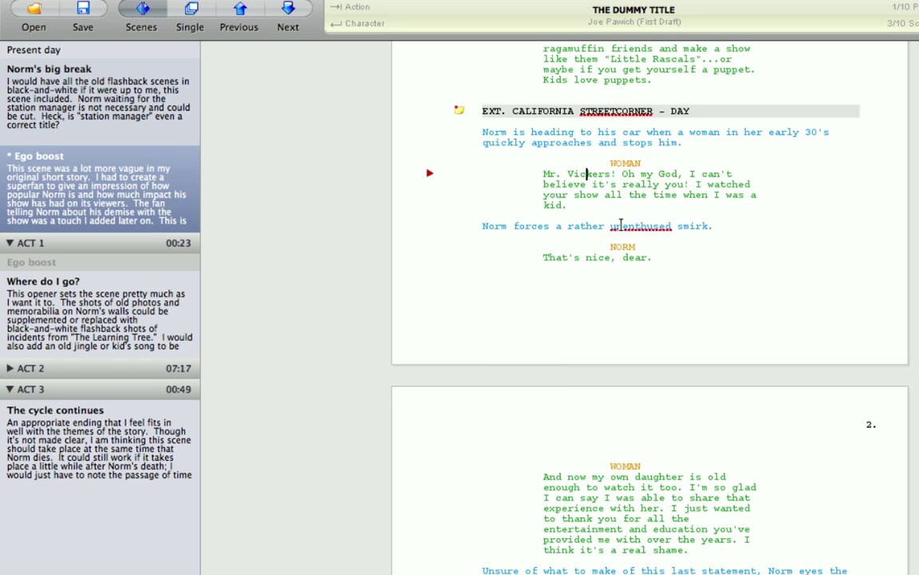
mouse_move(523, 176)
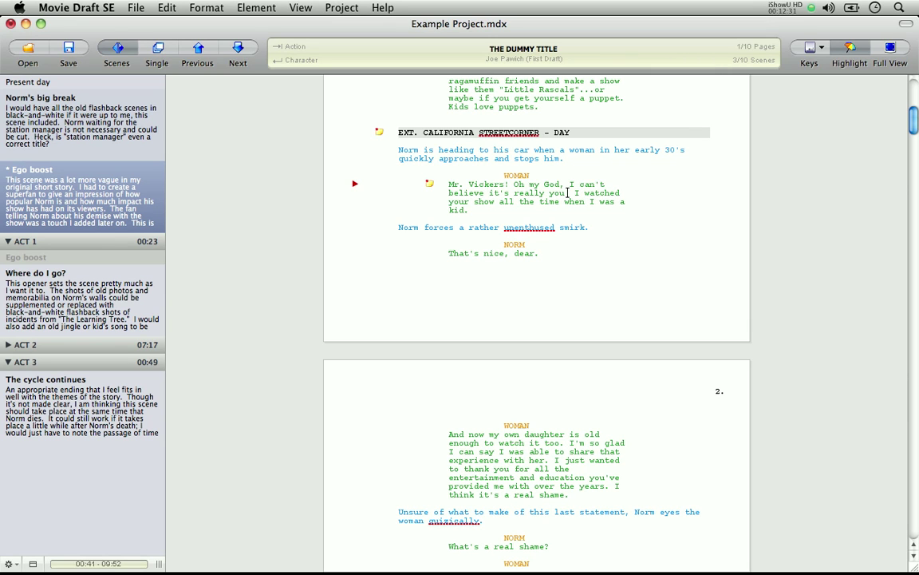
- Close the example project without saving and start a new screenplay, clearing both the characters list and the locations list
key("super+w")
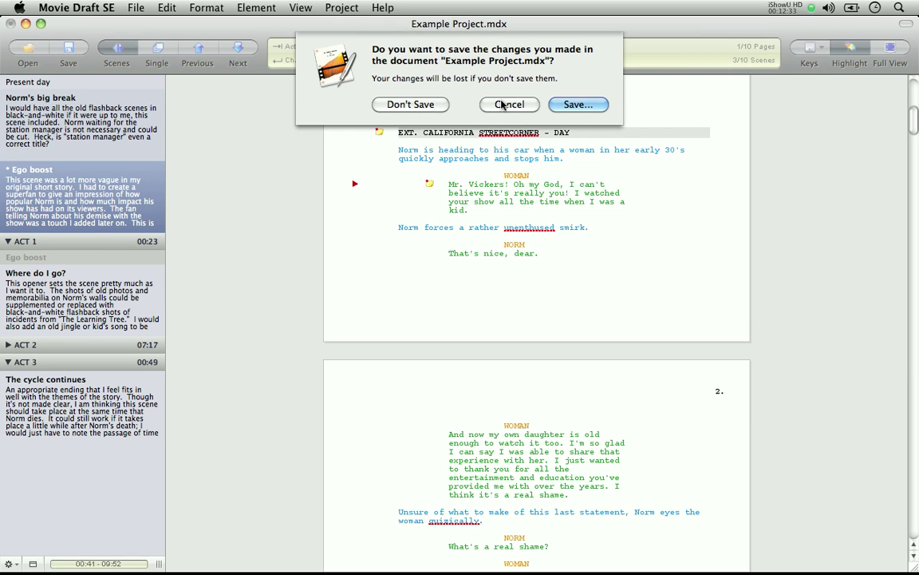
left_click(410, 104)
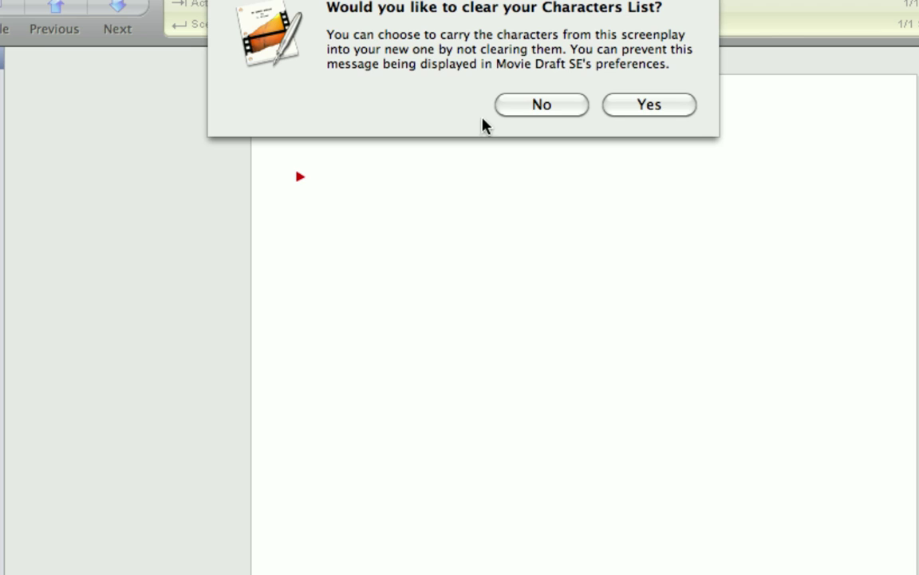
left_click(644, 108)
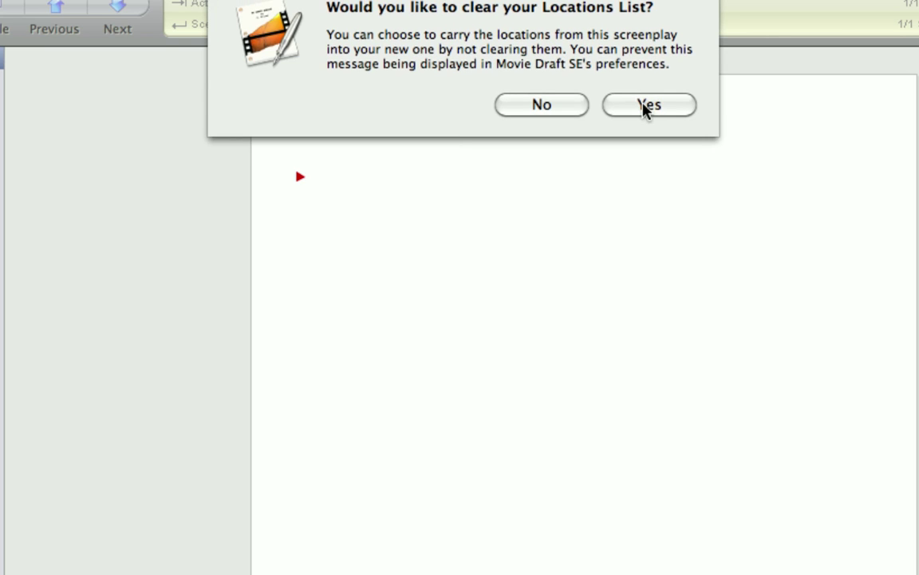
left_click(645, 109)
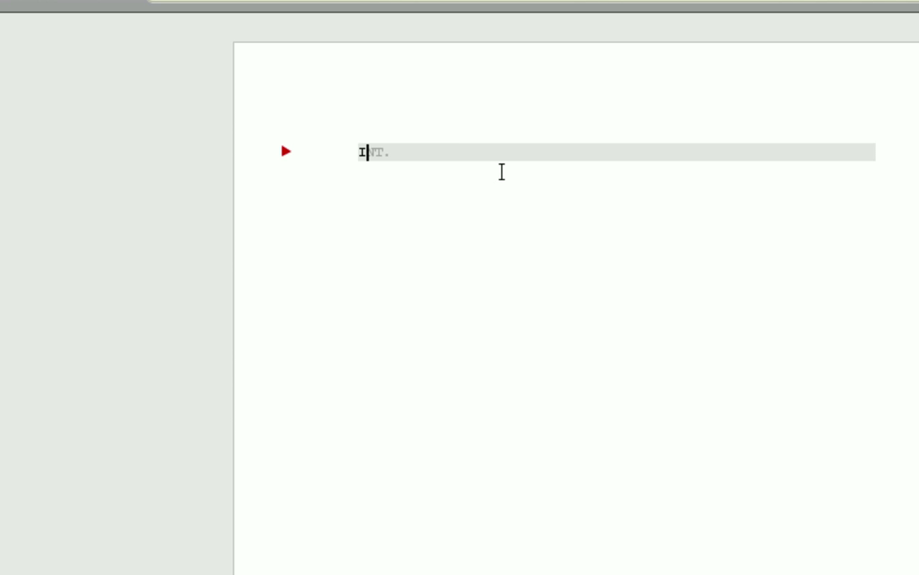
- Enter the first scene heading "INT. MY LOCATION - DAY", picking INT. and day from the suggestions
type("NT. MY LOCATION")
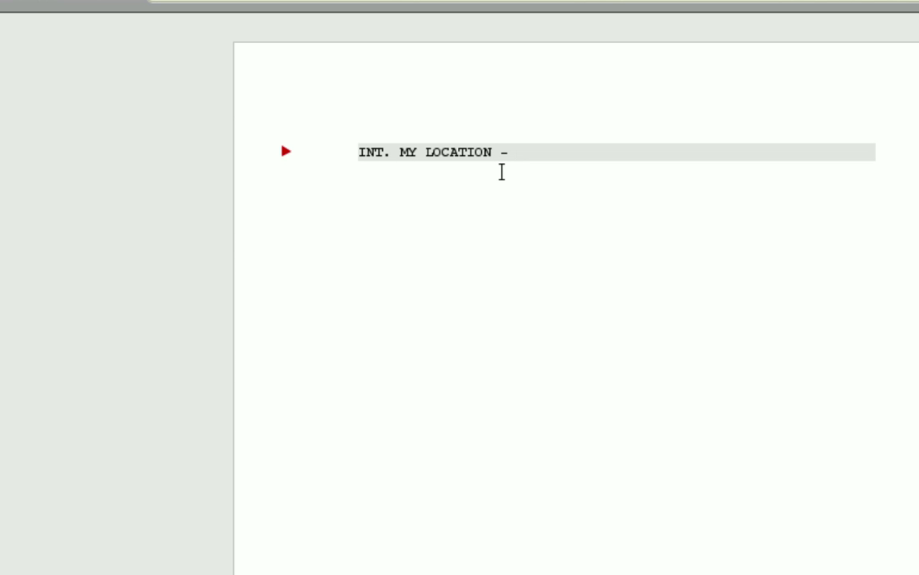
type(" - DAY")
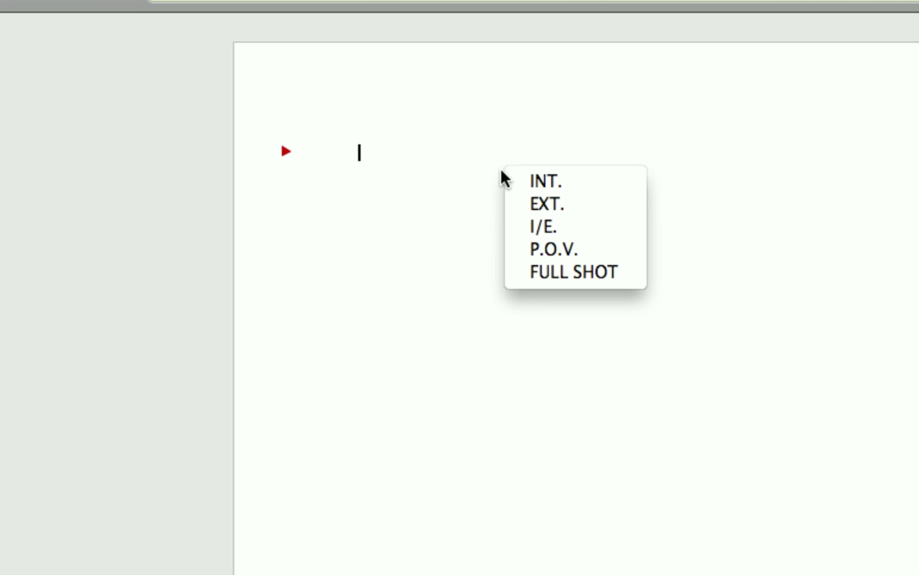
left_click(559, 184)
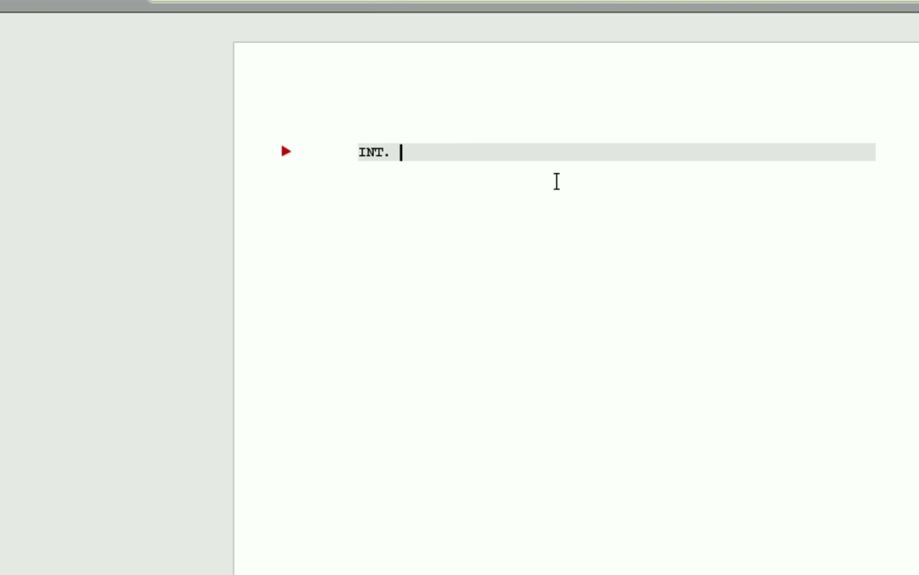
type("MY LOCATI")
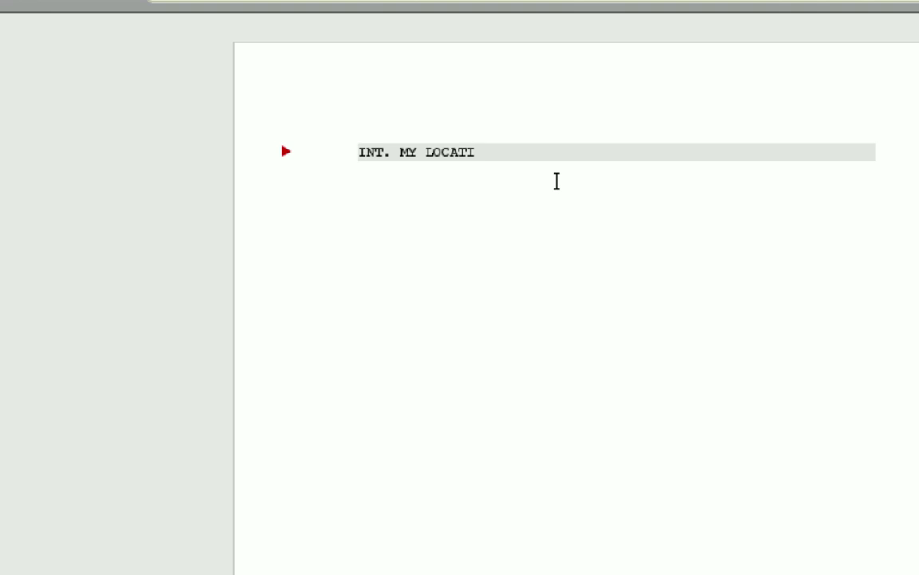
type("ON -")
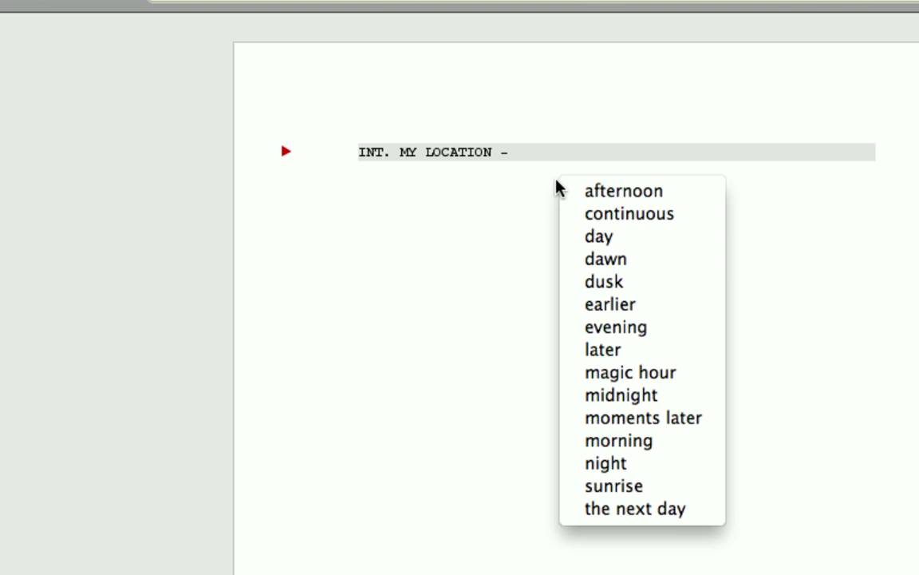
left_click(625, 238)
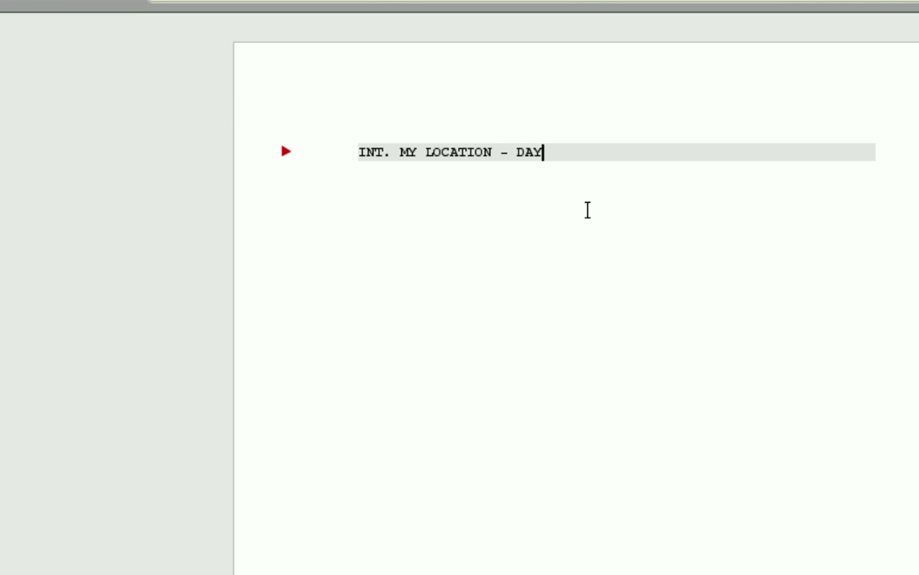
- Add a second scene heading, "INT. MY LOCATION - DAY", by autocompleting its prefix, location and time of day
key("Return")
type("I")
key("Tab")
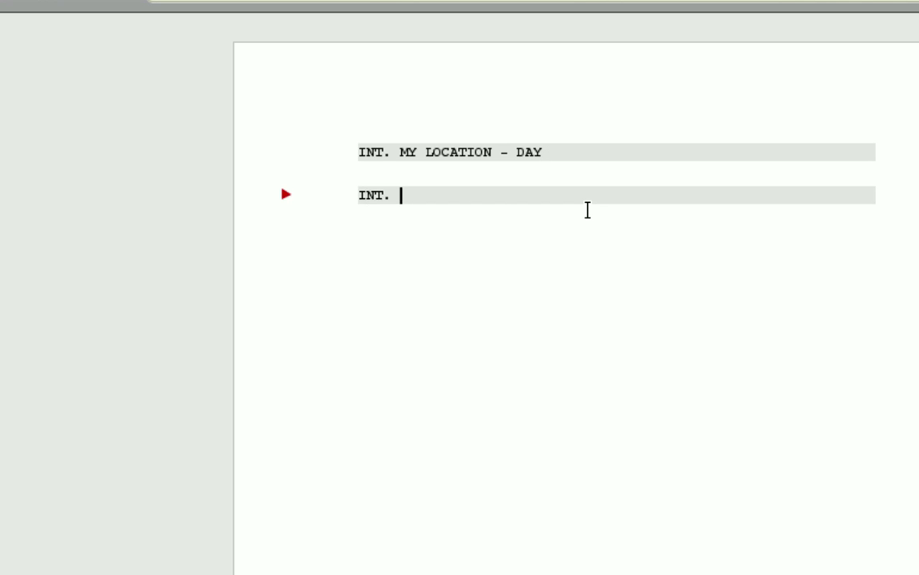
type("M")
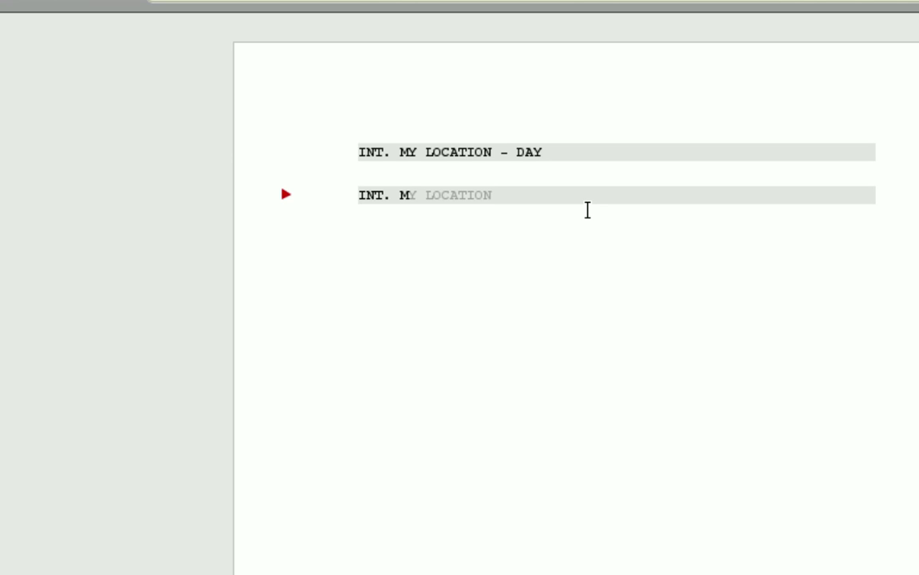
key("Tab")
type("D")
key("Tab")
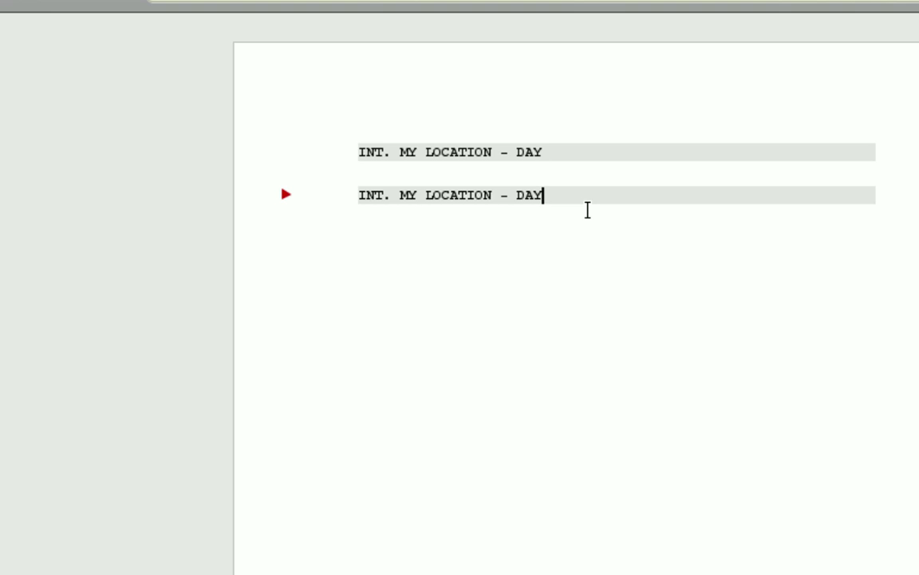
- Add a third scene heading, "INT. MY LOCATION - DAWN", choosing INT., my location and dawn from the suggestions
key("Return")
key("Return")
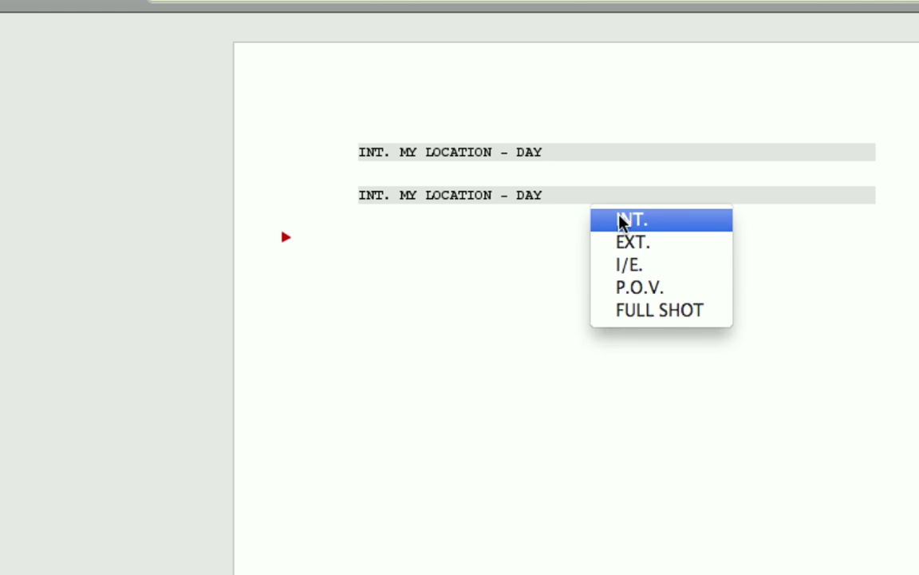
left_click(621, 219)
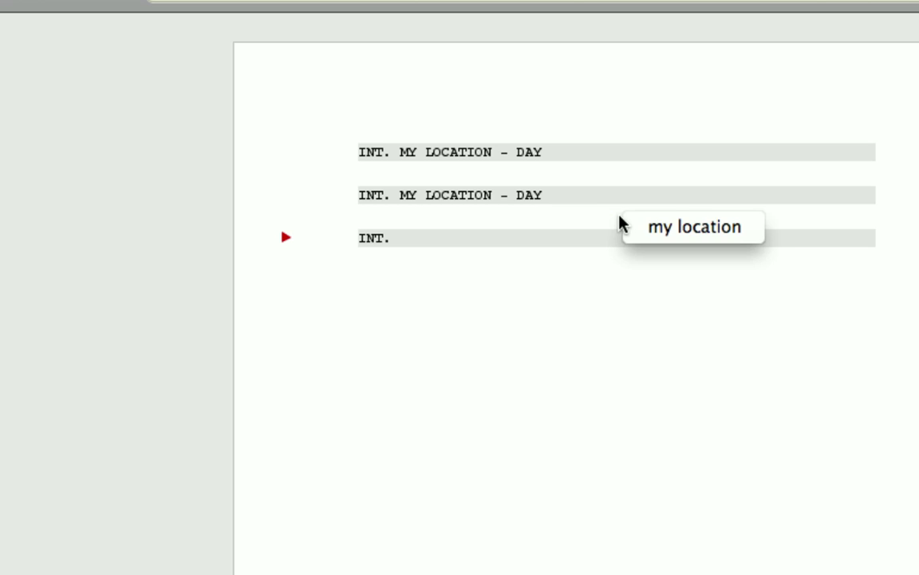
left_click(676, 231)
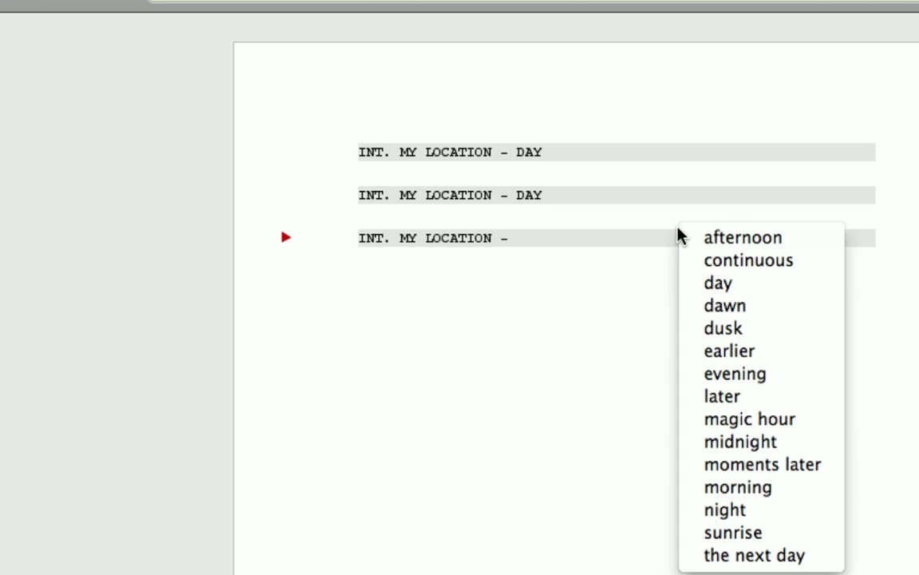
left_click(739, 312)
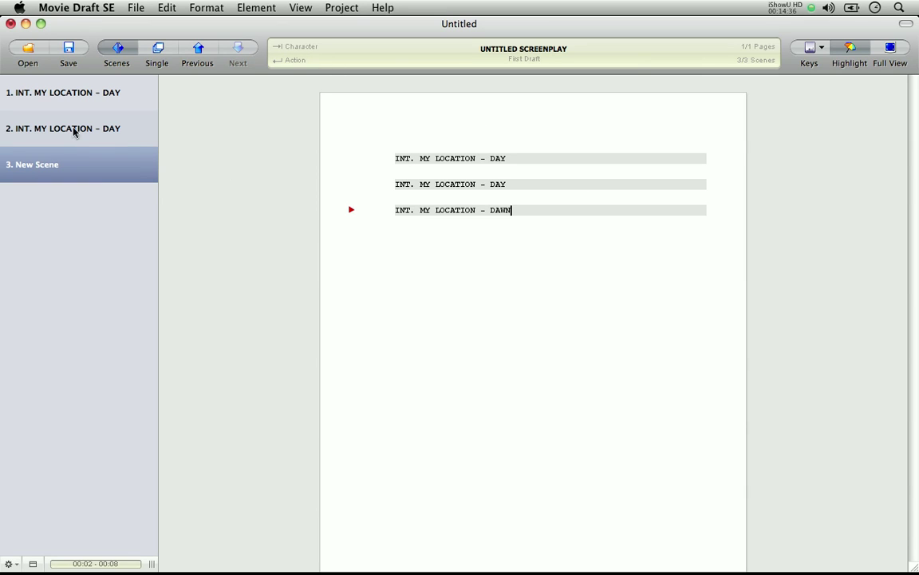
- Try the Simple page style on the screenplay and change the page style to Subdued
left_click(300, 10)
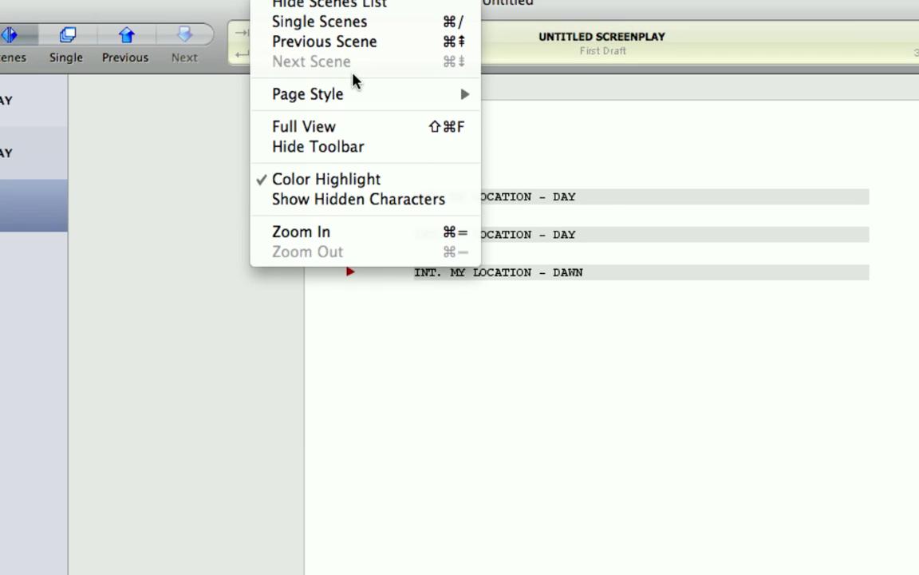
mouse_move(356, 91)
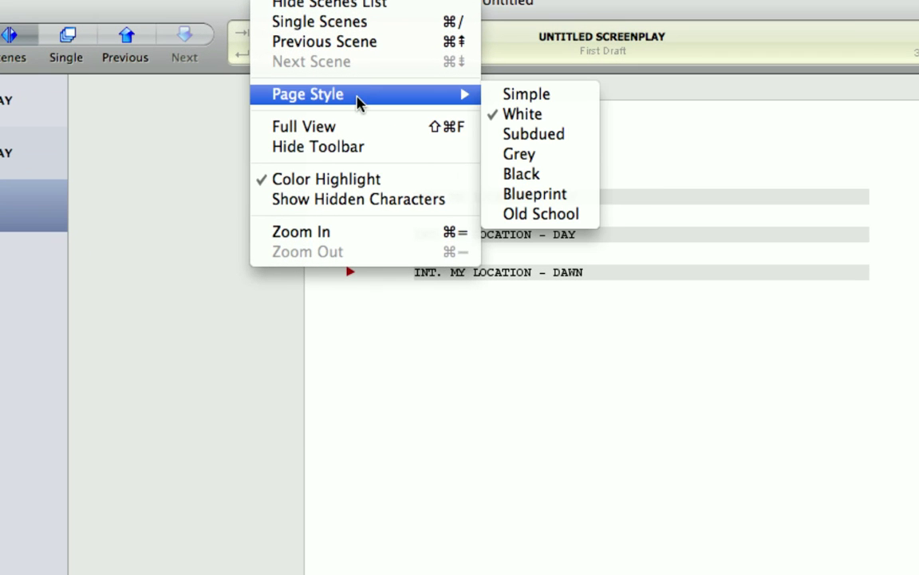
left_click(552, 96)
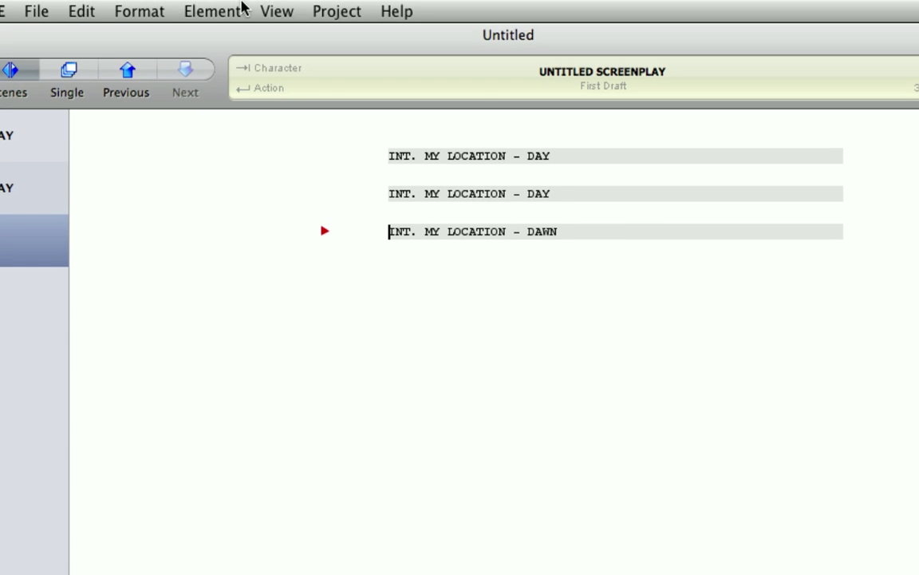
left_click(273, 11)
mouse_move(359, 129)
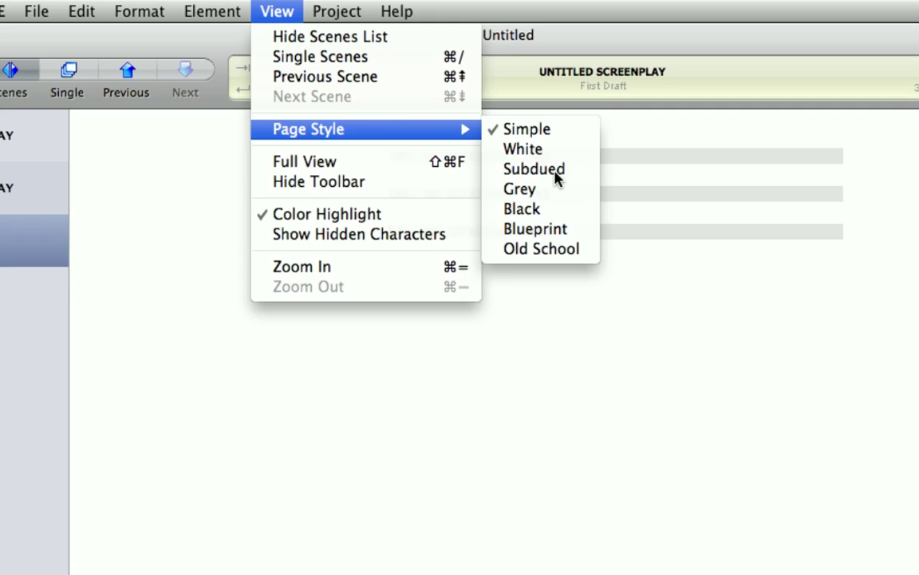
left_click(556, 177)
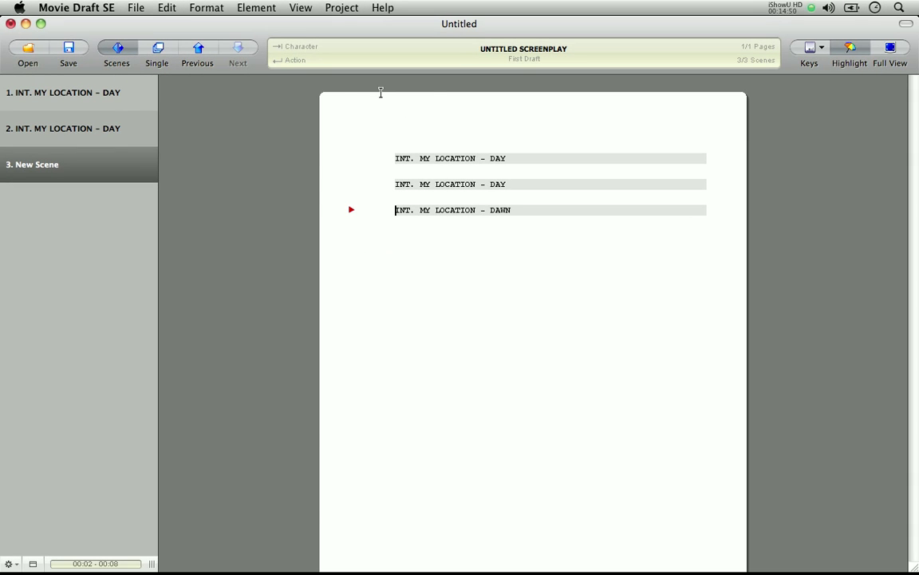